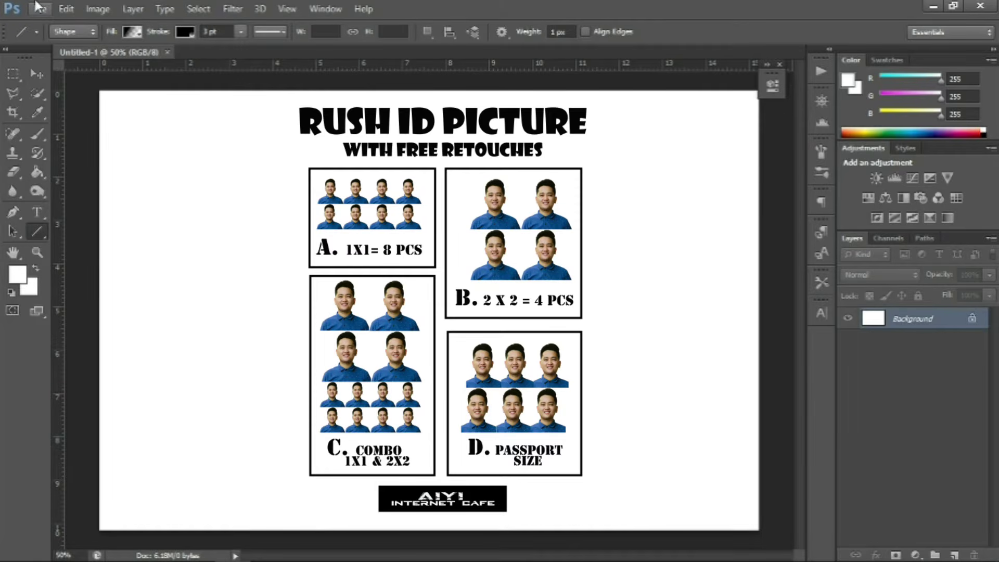
- Create a new blank document 4 inches wide by 6 inches high at 300 ppi
left_click(37, 7)
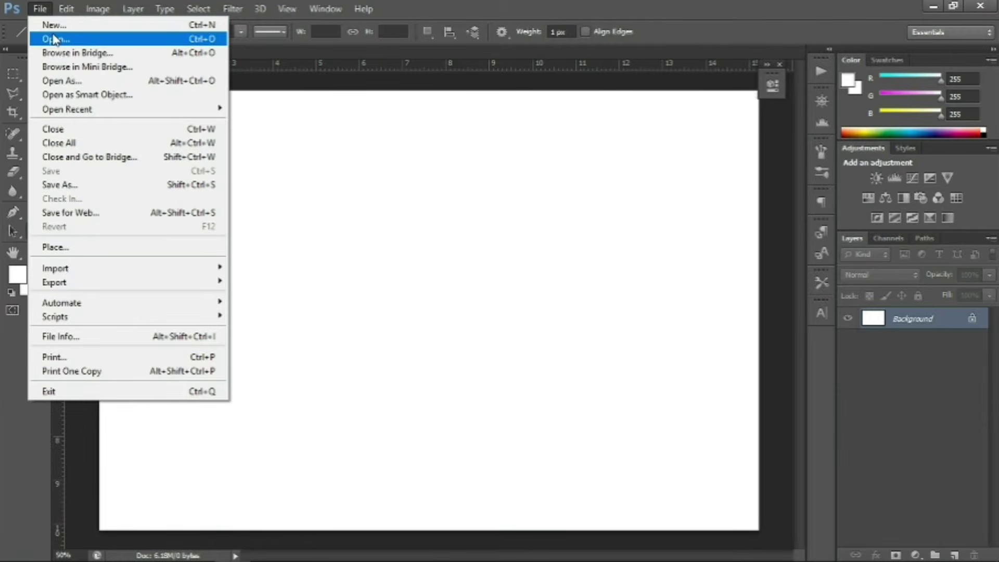
left_click(52, 25)
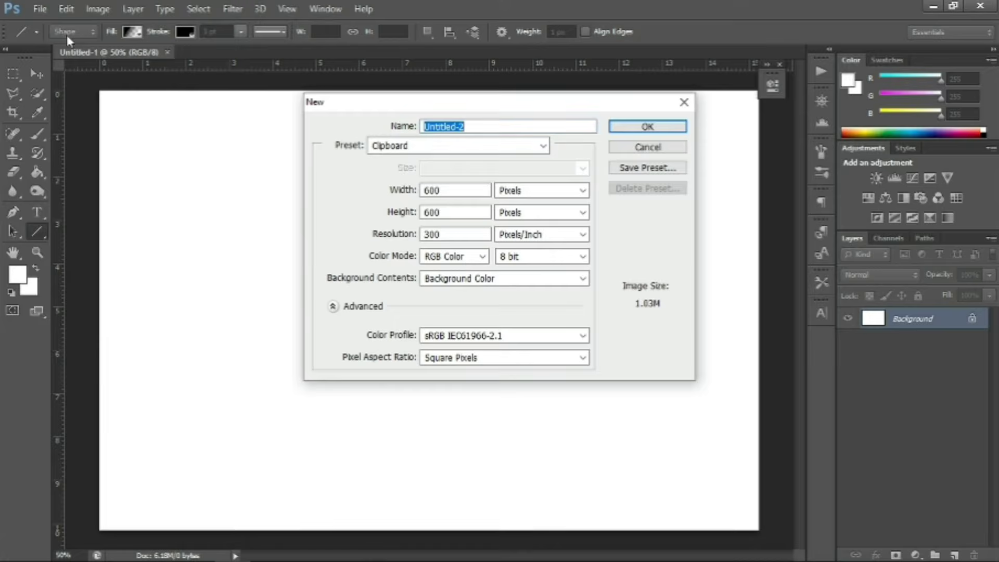
left_click(526, 190)
left_click(512, 213)
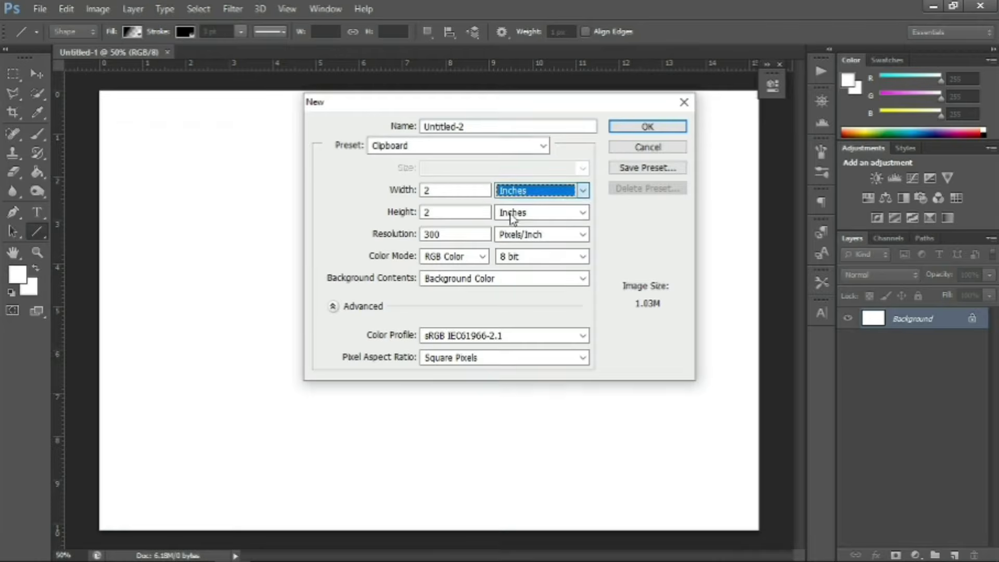
double_click(448, 191)
type("4")
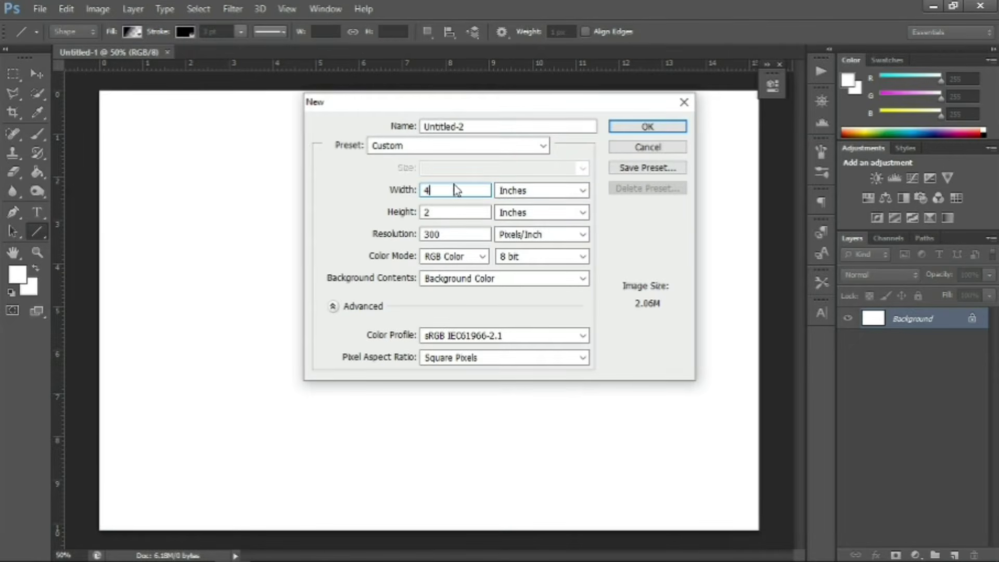
double_click(458, 212)
type("6")
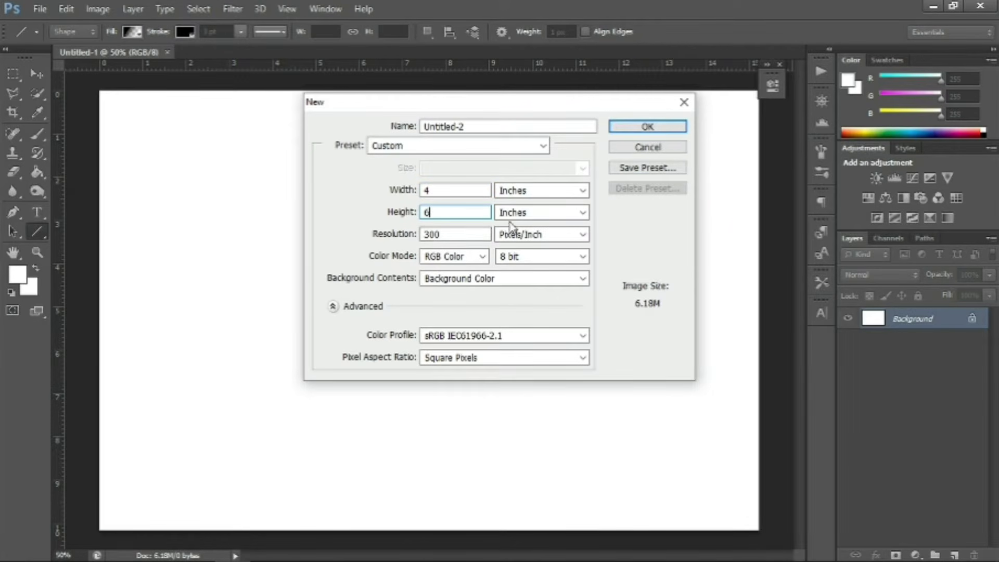
left_click(673, 127)
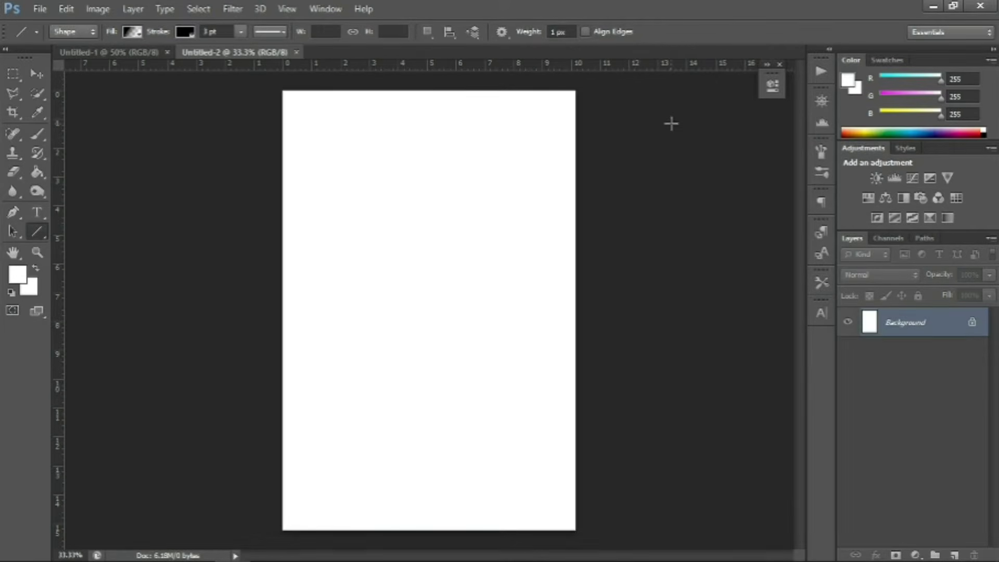
- Close the sample layout, save the canvas as '4r layout' JPEG at maximum quality, then close it
left_click(167, 50)
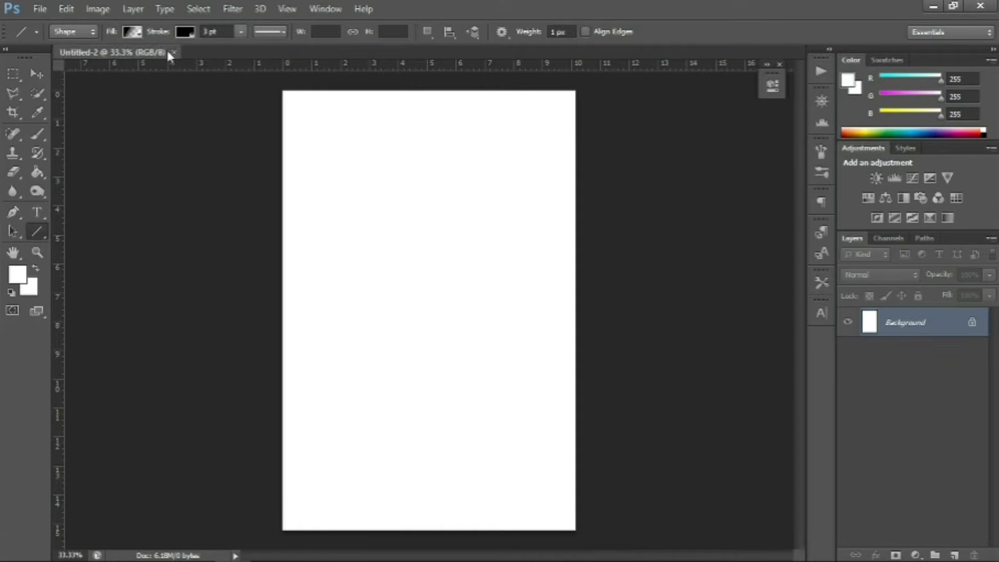
left_click(40, 9)
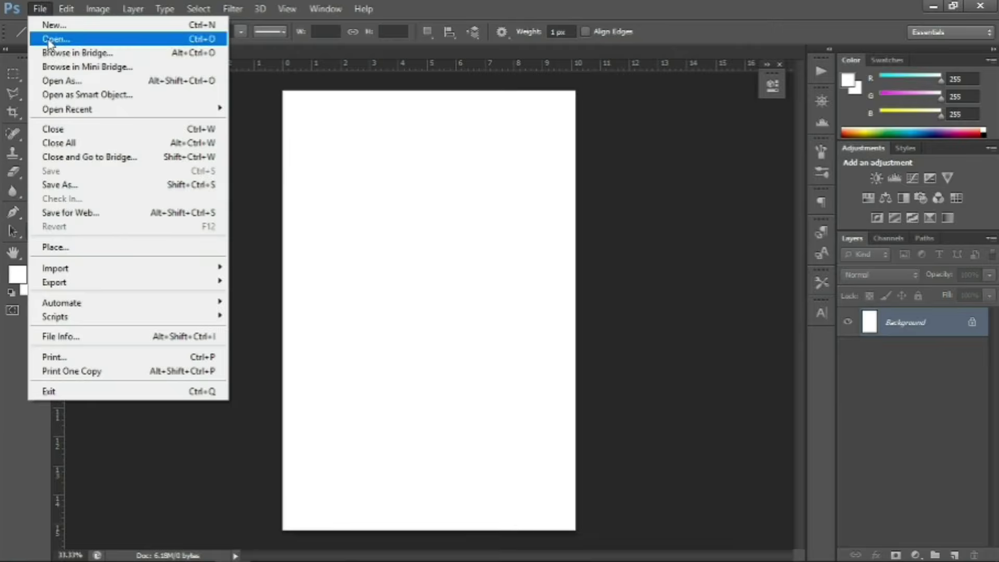
left_click(62, 185)
type("4r layout")
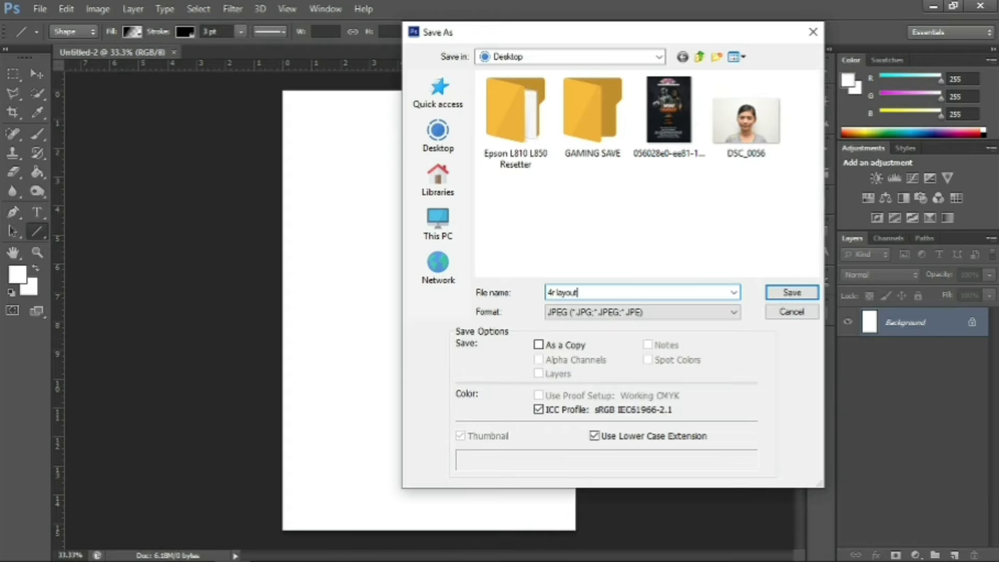
key("Return")
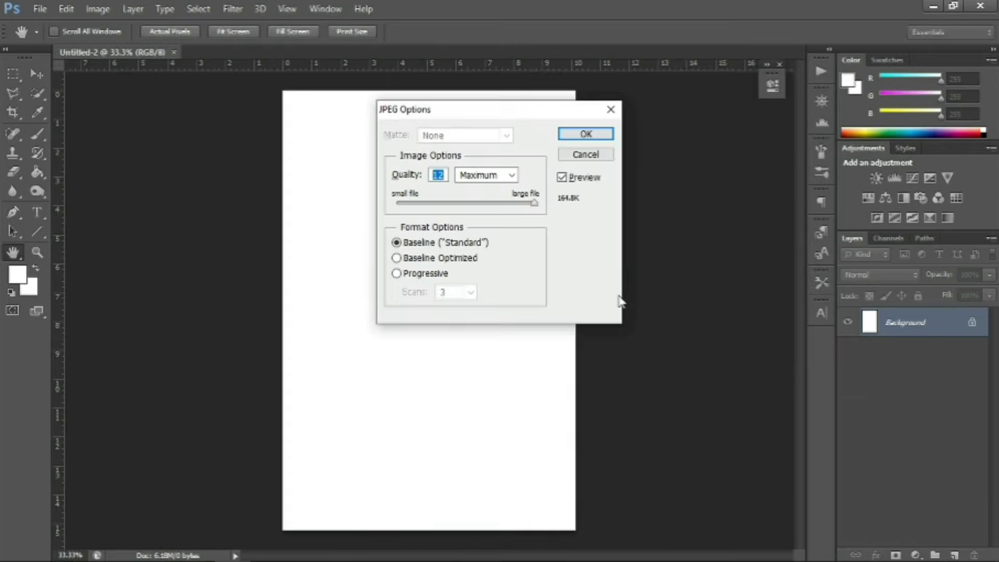
key("Return")
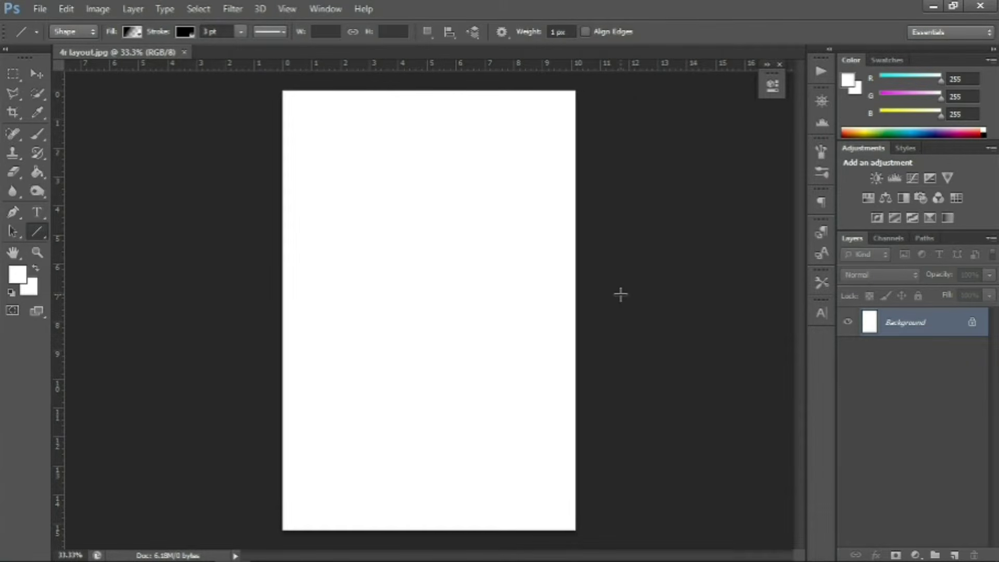
left_click(185, 53)
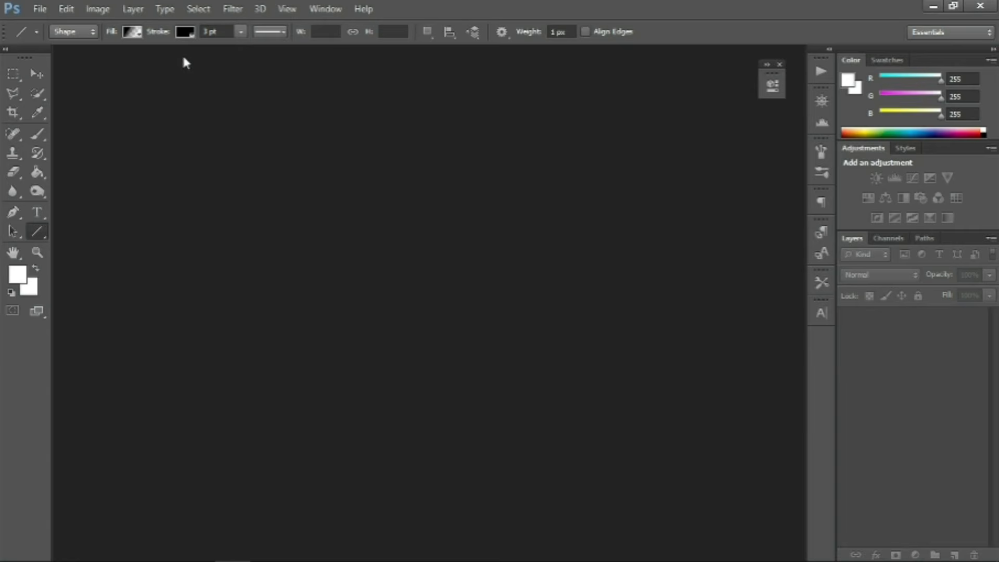
- Open the DSC_0056.JPG portrait photo from the Desktop
left_click(39, 9)
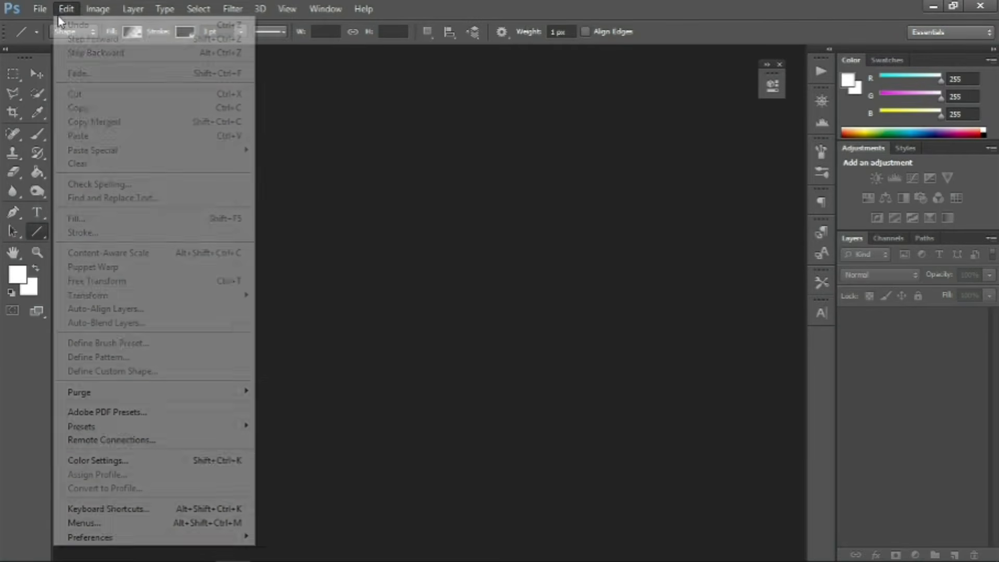
mouse_move(39, 8)
left_click(44, 38)
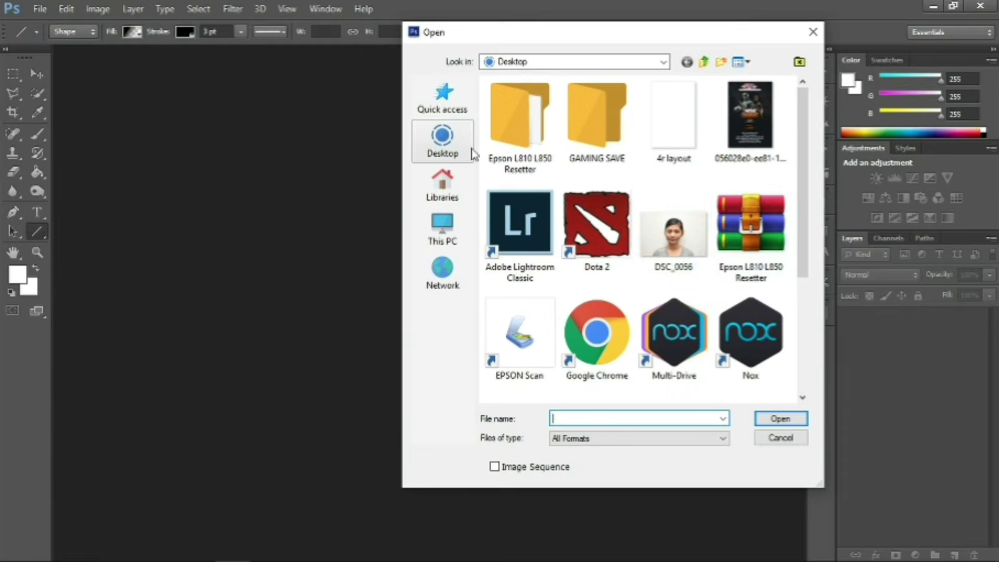
left_click(676, 234)
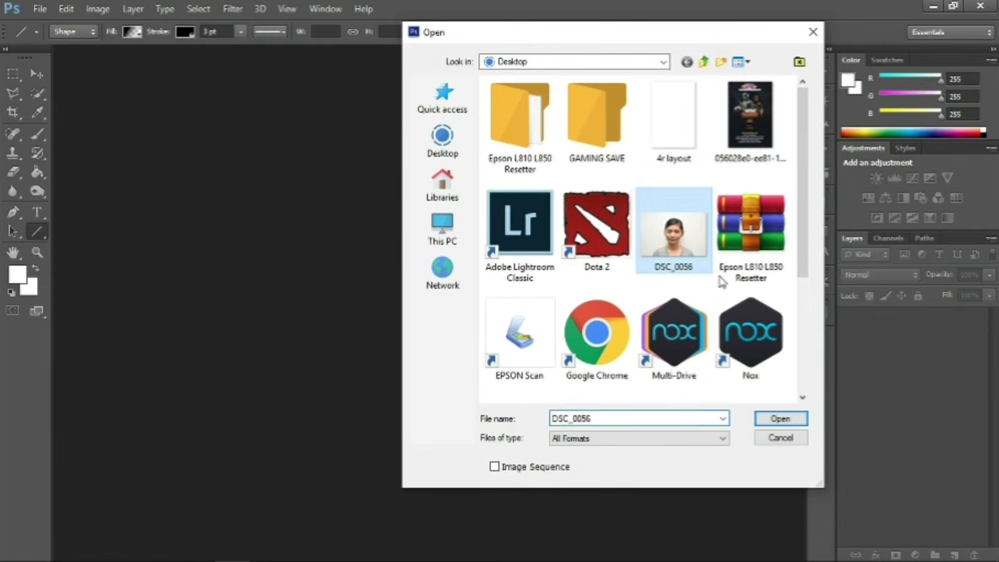
left_click(781, 419)
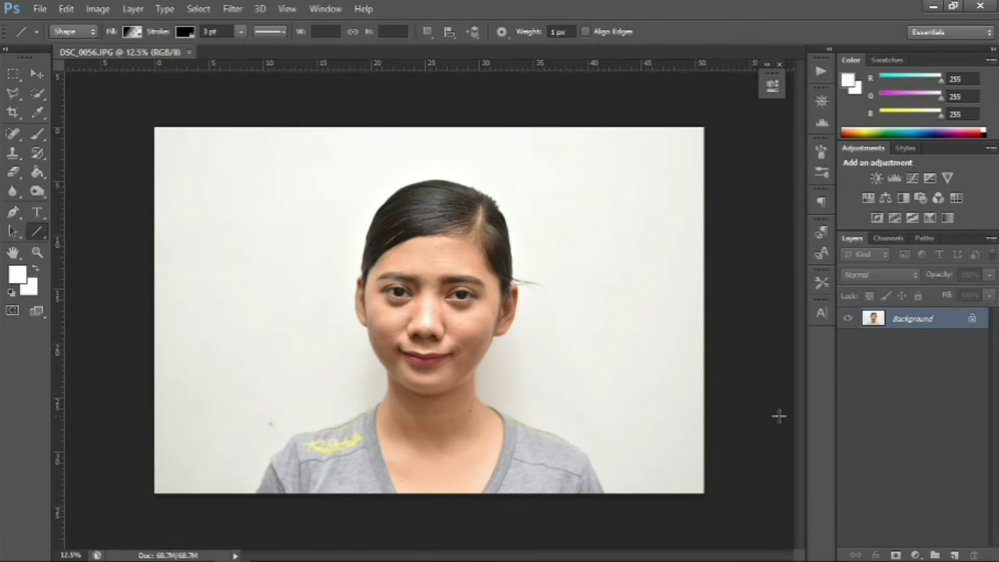
- Crop DSC_0056 to a 1x1 square framing the face and shoulders
left_click(13, 112)
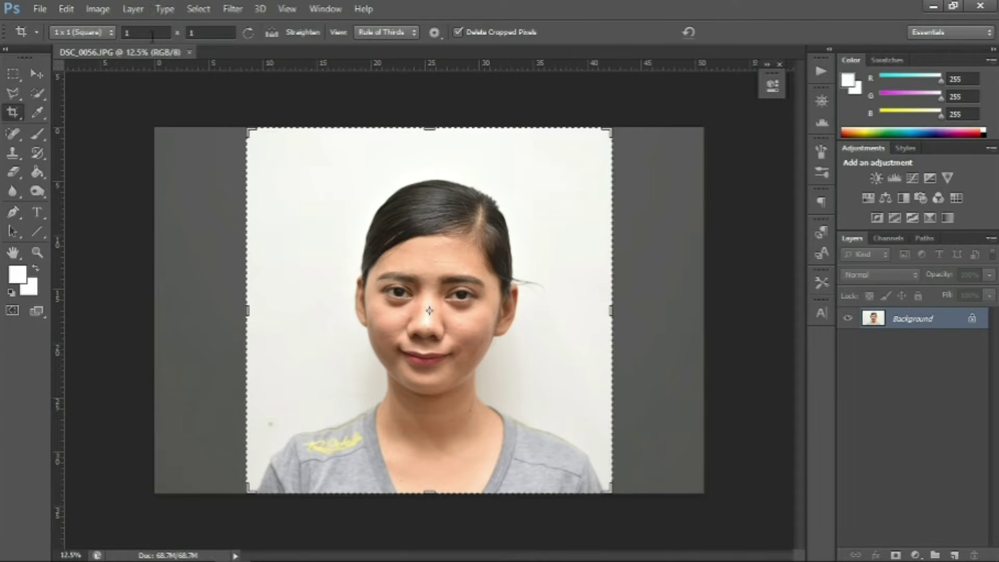
left_click(413, 267)
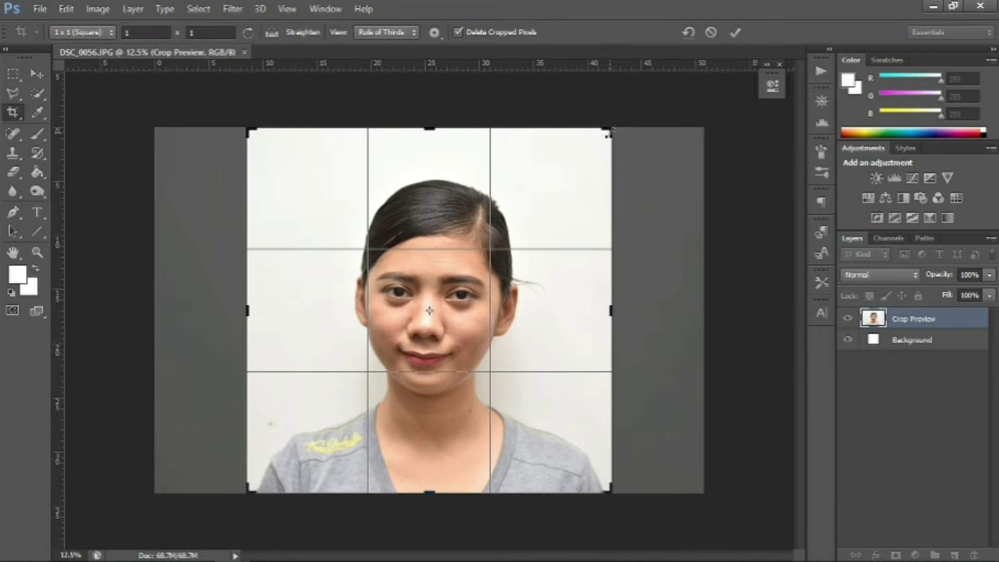
left_click_drag(608, 133, 598, 139)
left_click_drag(524, 269, 508, 267)
key("Return")
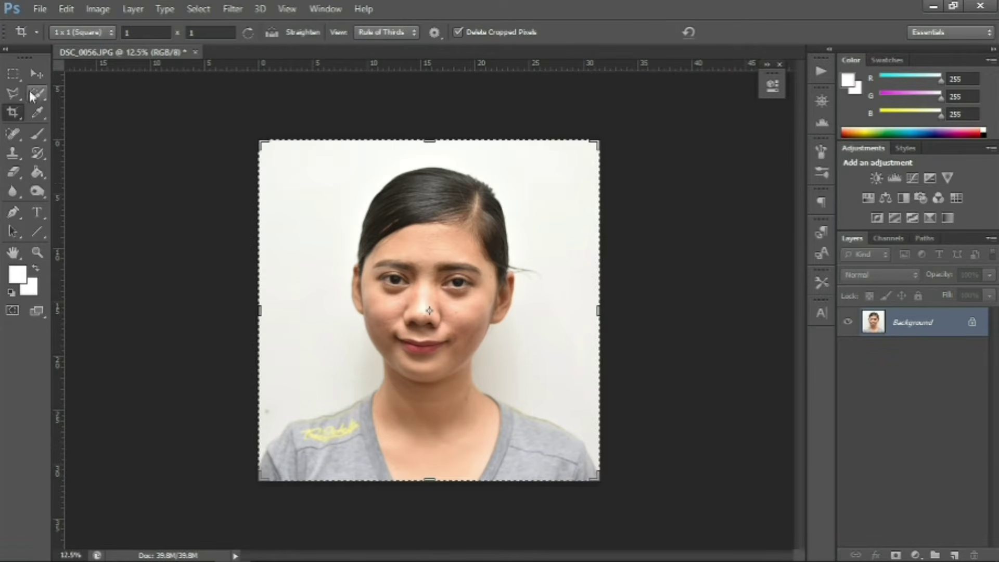
left_click(14, 72)
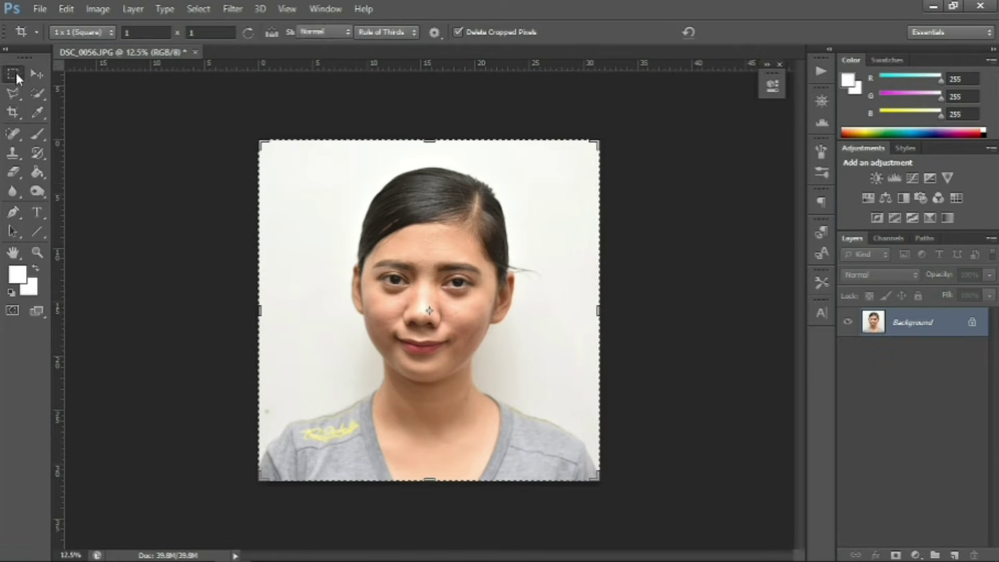
- Spot-heal the blemishes on the forehead, right cheek and another spot on the face
left_click(15, 133)
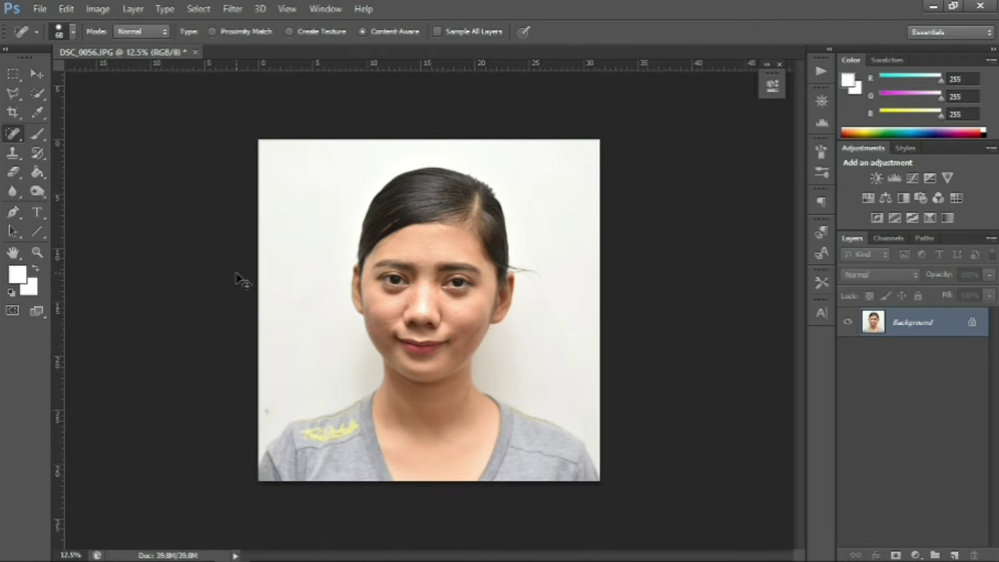
key("ctrl+plus")
key("ctrl+plus")
key("ctrl+plus")
scroll(384, 162, "up", 1)
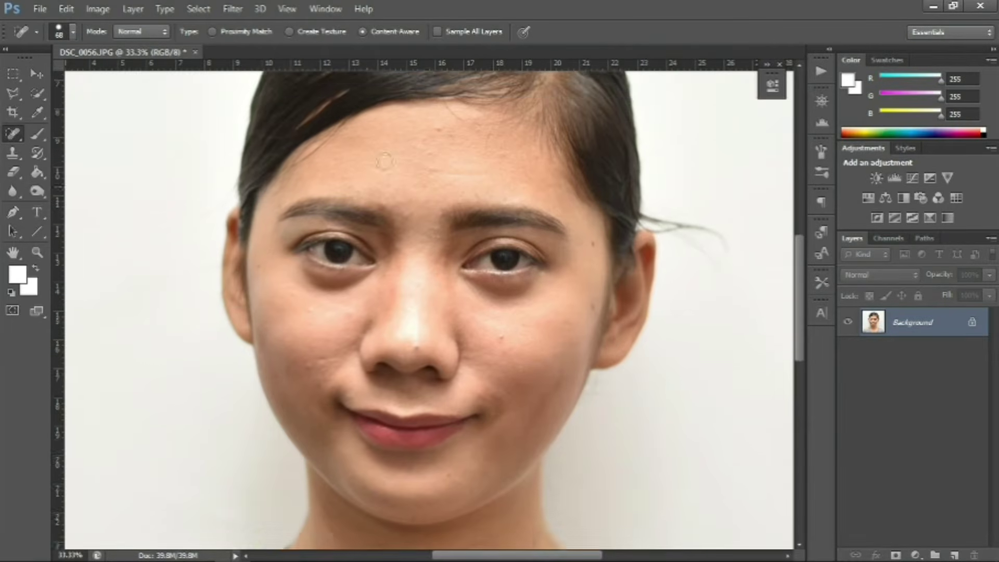
left_click(425, 164)
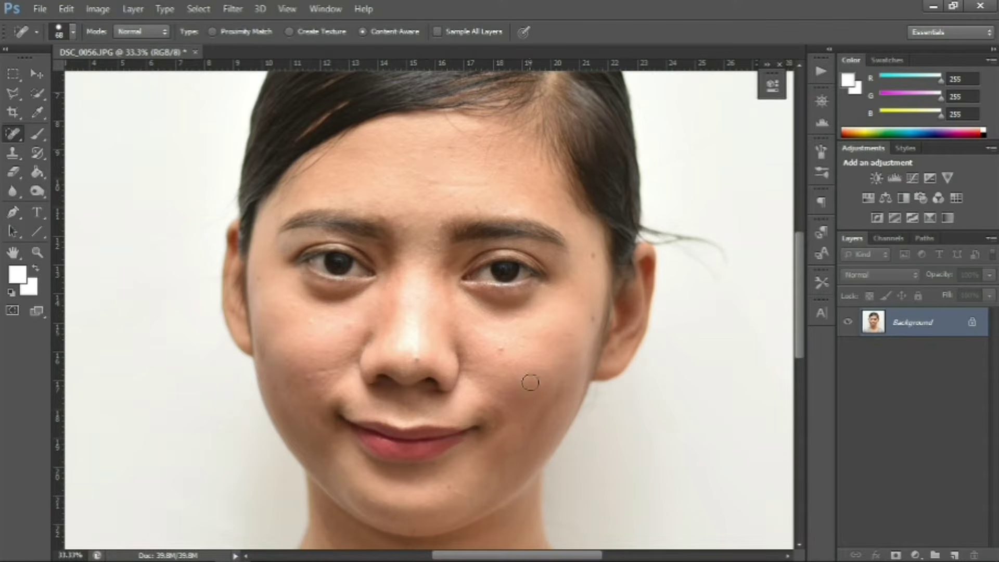
left_click(500, 350)
left_click(304, 383)
key("ctrl+minus")
key("ctrl+minus")
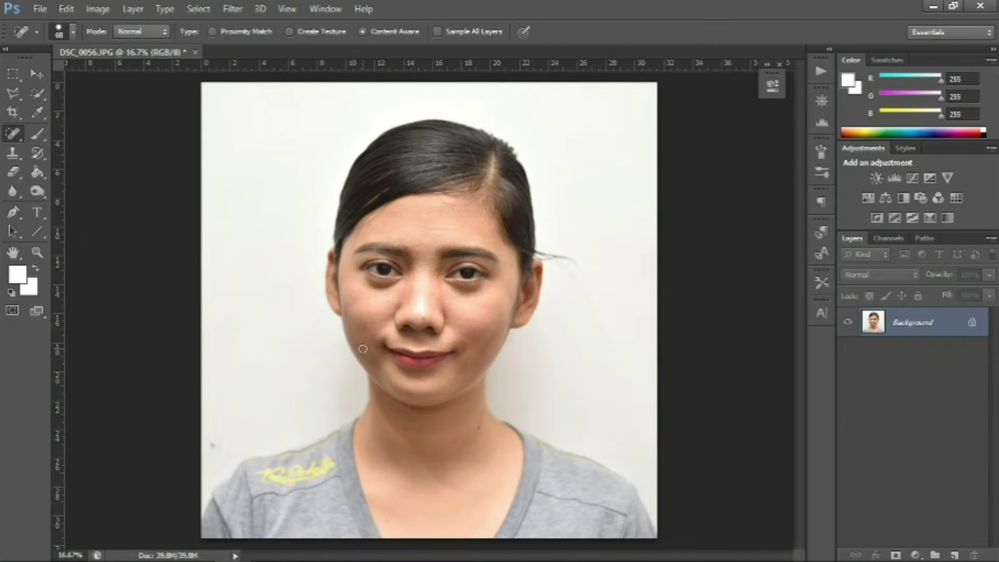
key("ctrl+alt+i")
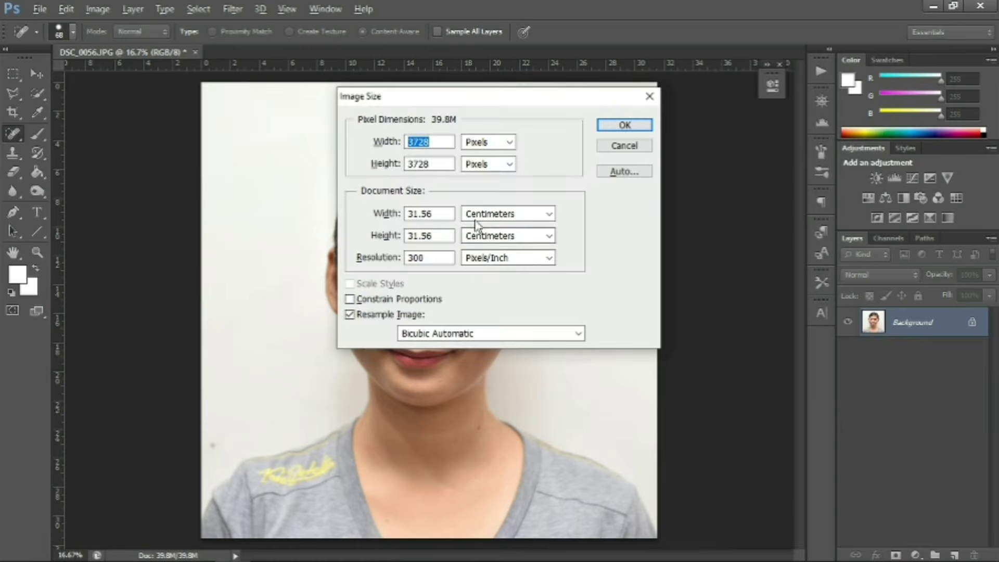
- Resize the squared portrait to 1 × 1 inch, giving 300 × 300 pixels at 300 ppi
left_click(484, 214)
left_click(475, 243)
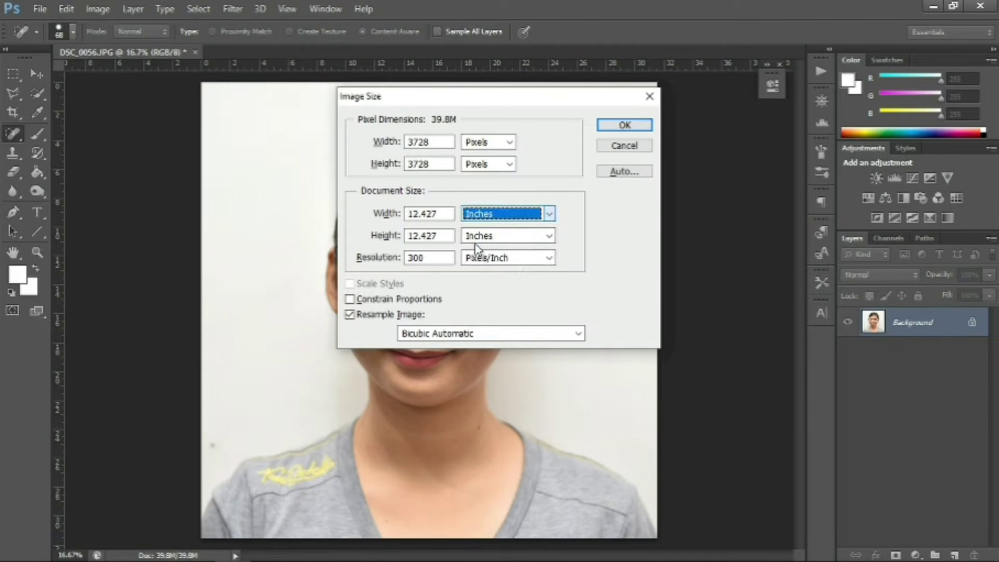
left_click_drag(448, 214, 348, 207)
type("1")
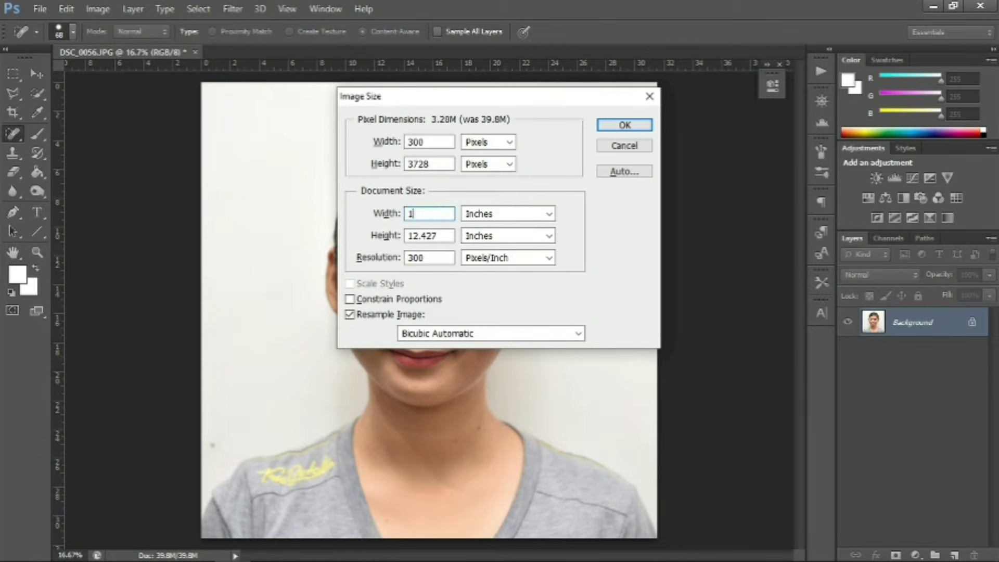
key("Tab")
type("1")
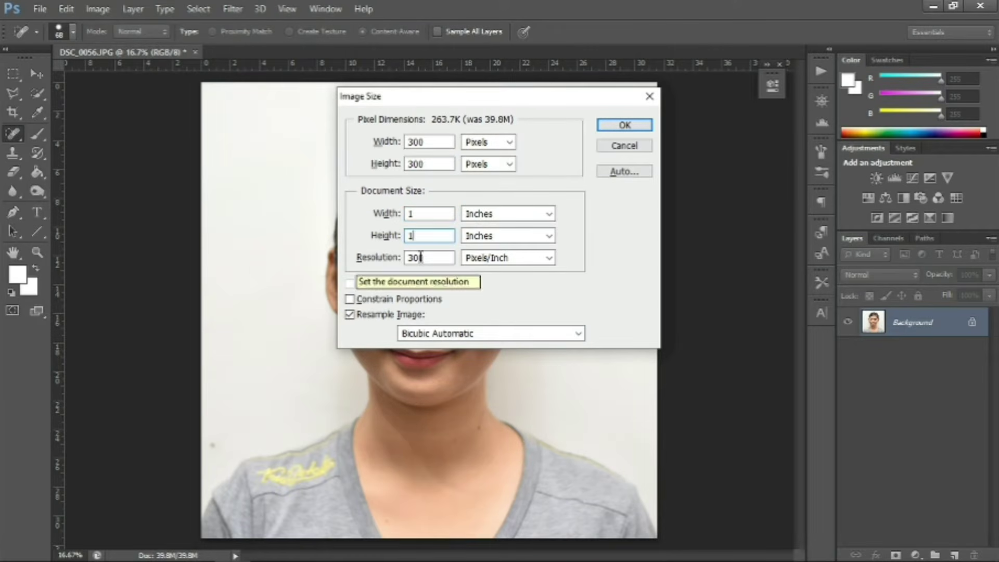
left_click(640, 129)
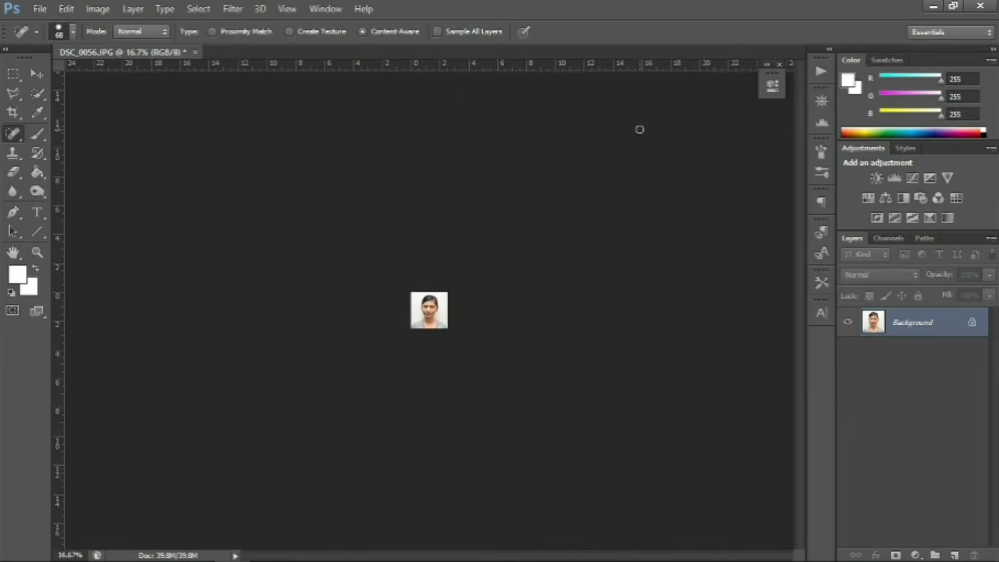
key("ctrl+1")
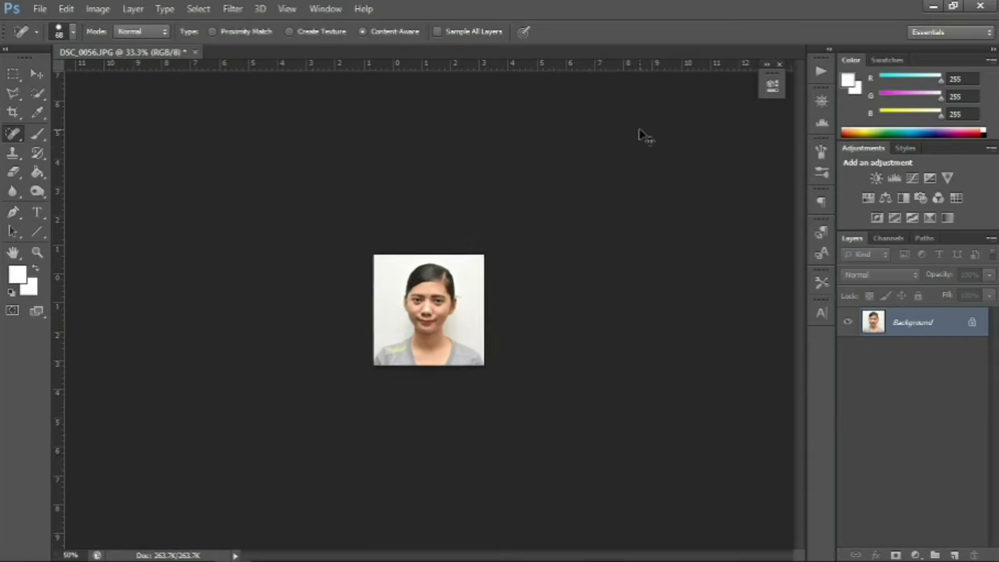
key("ctrl+plus")
key("ctrl+minus")
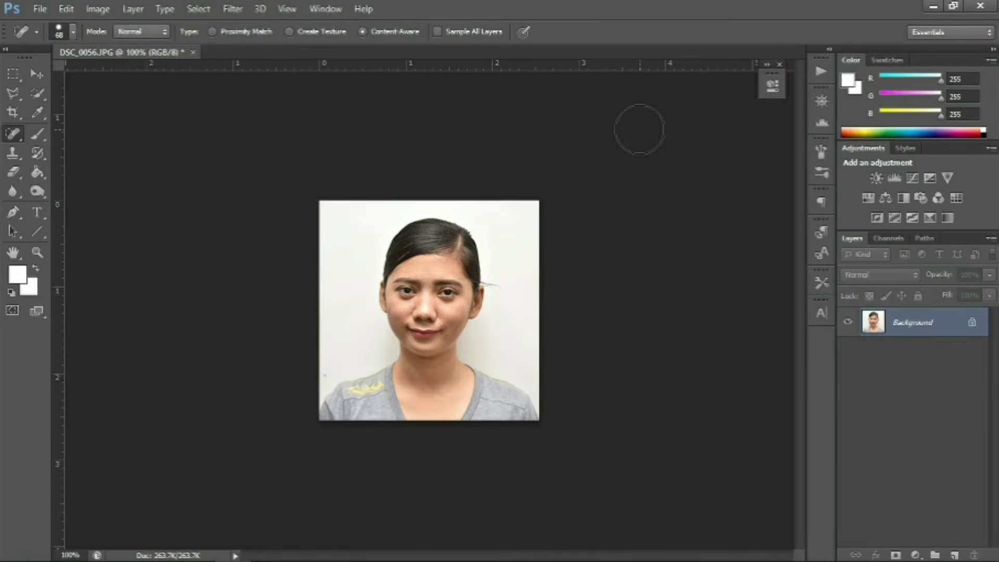
- Open '4r layout.jpg' from the Desktop and show the Actions panel
left_click(40, 9)
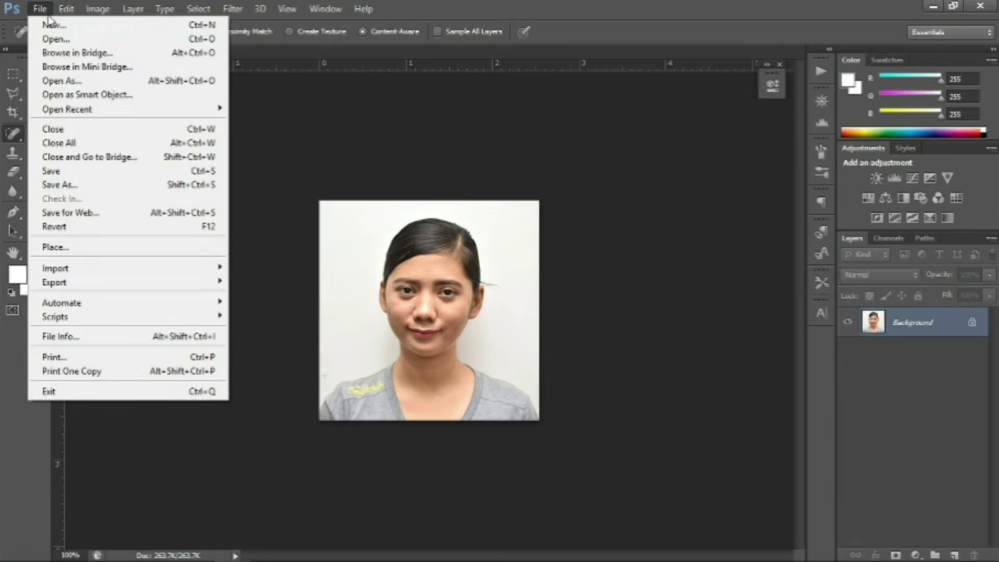
left_click(55, 42)
left_click(674, 120)
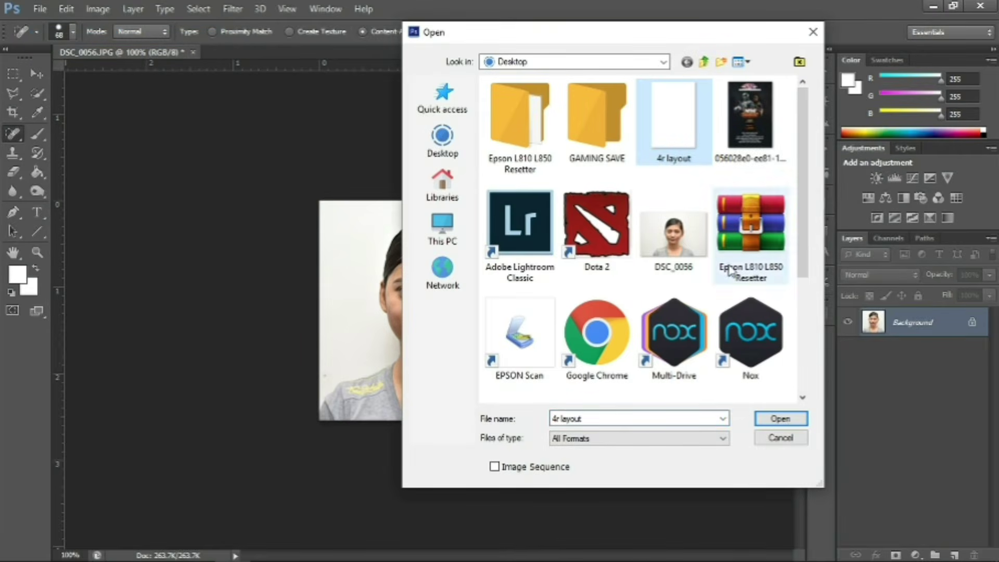
left_click(767, 418)
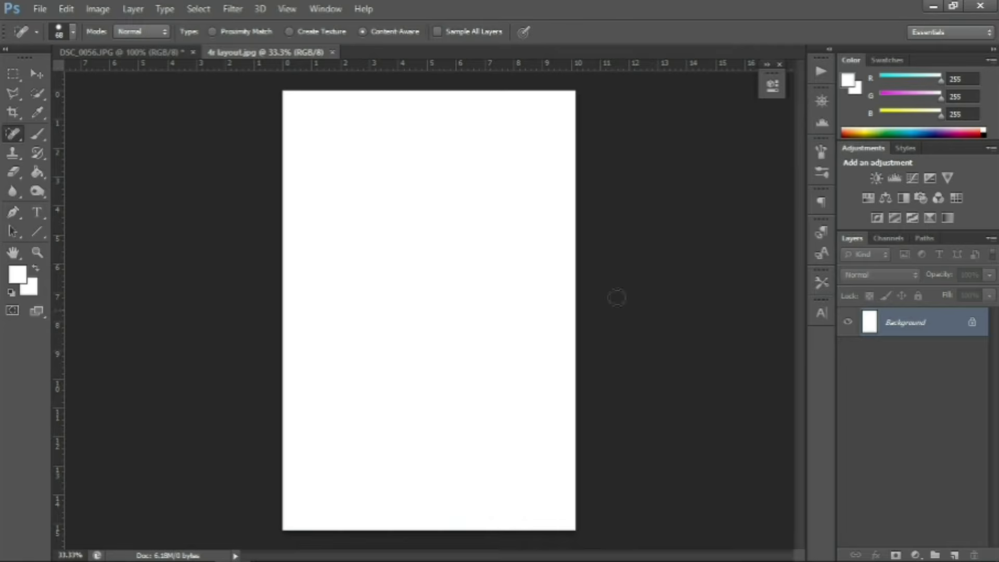
left_click(821, 76)
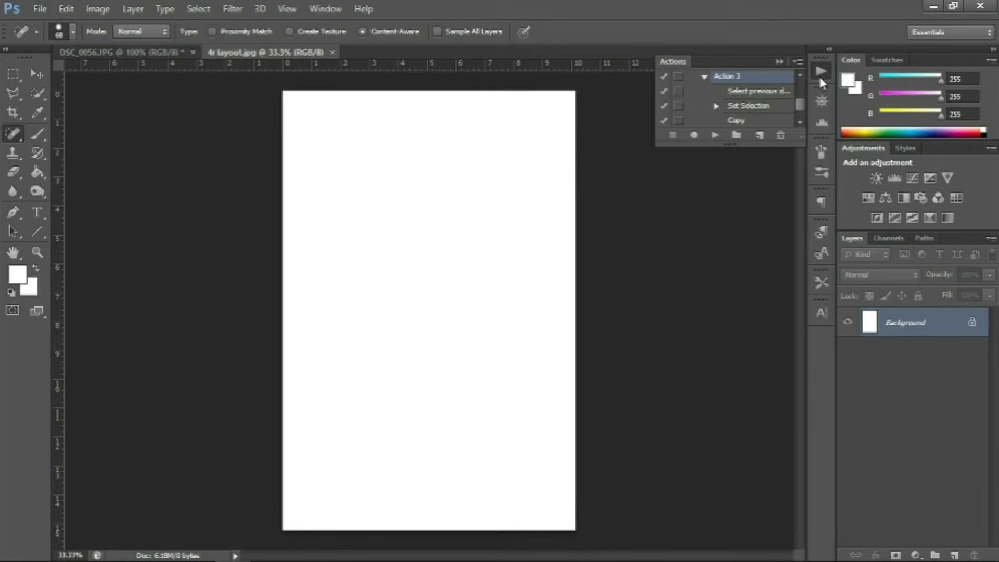
- Create a new action set named '1x1 layout' in the Actions panel
left_click_drag(804, 105, 800, 116)
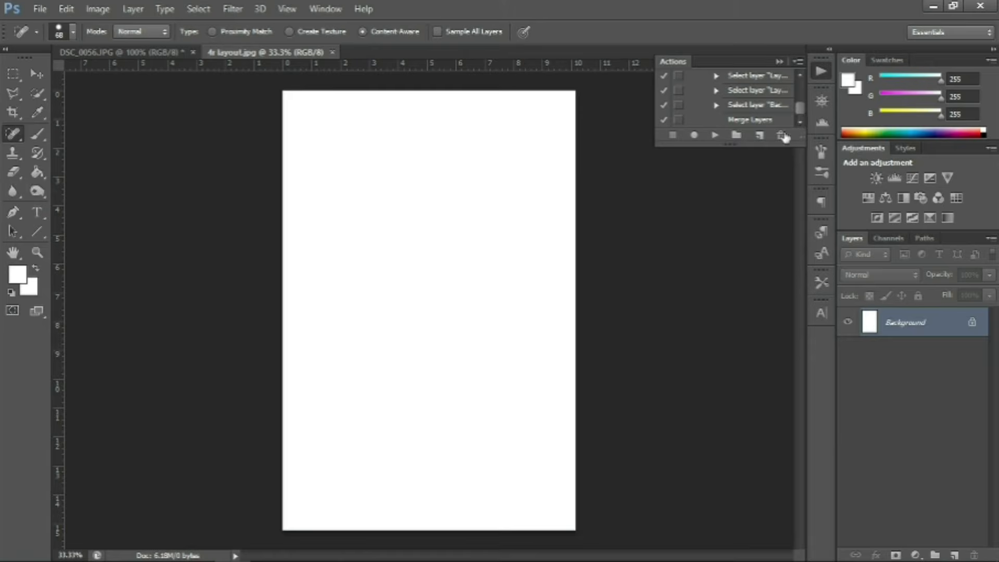
left_click(738, 136)
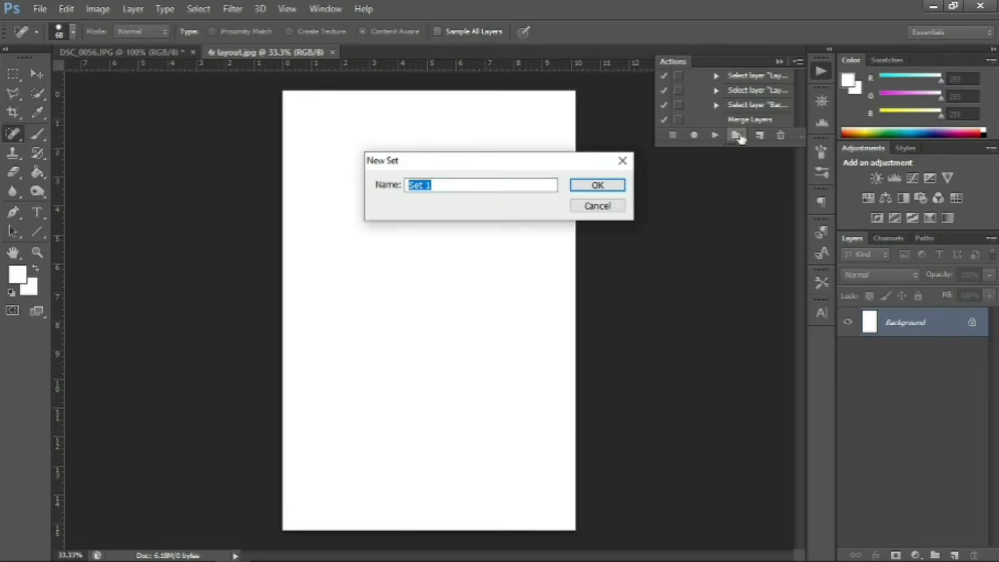
type("1x1 layout")
key("Return")
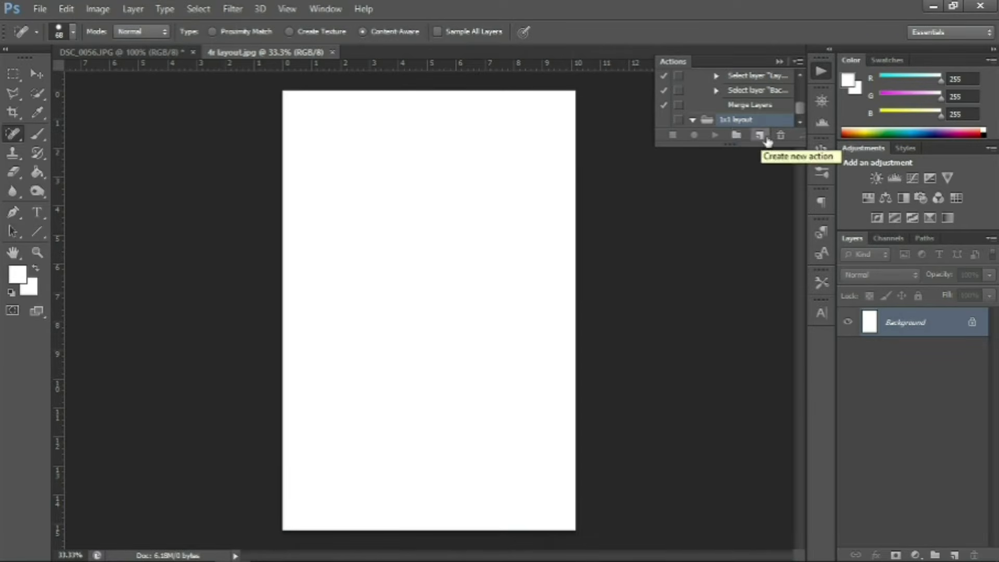
left_click(761, 136)
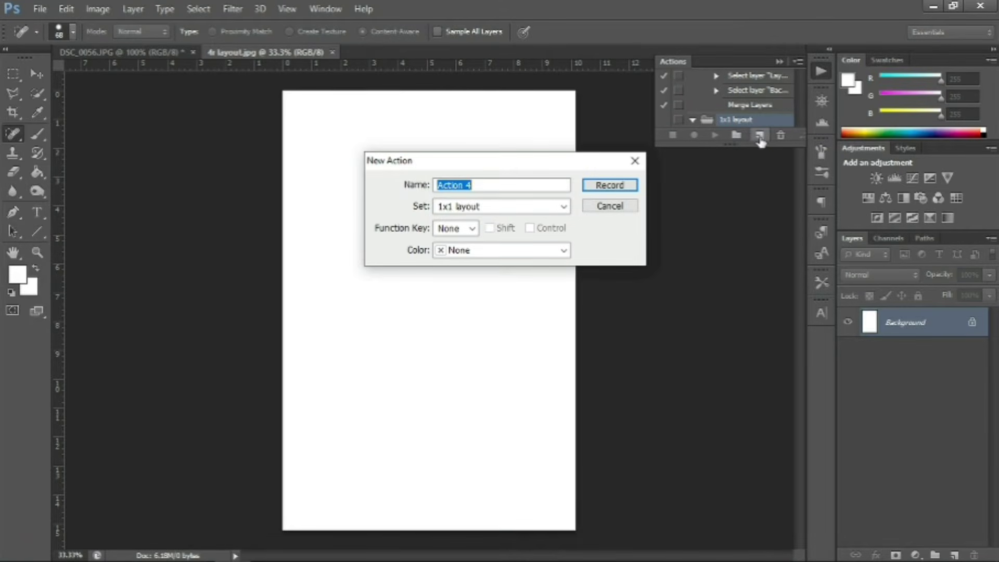
- Name the new action '1x1' and start recording it
type("1x1")
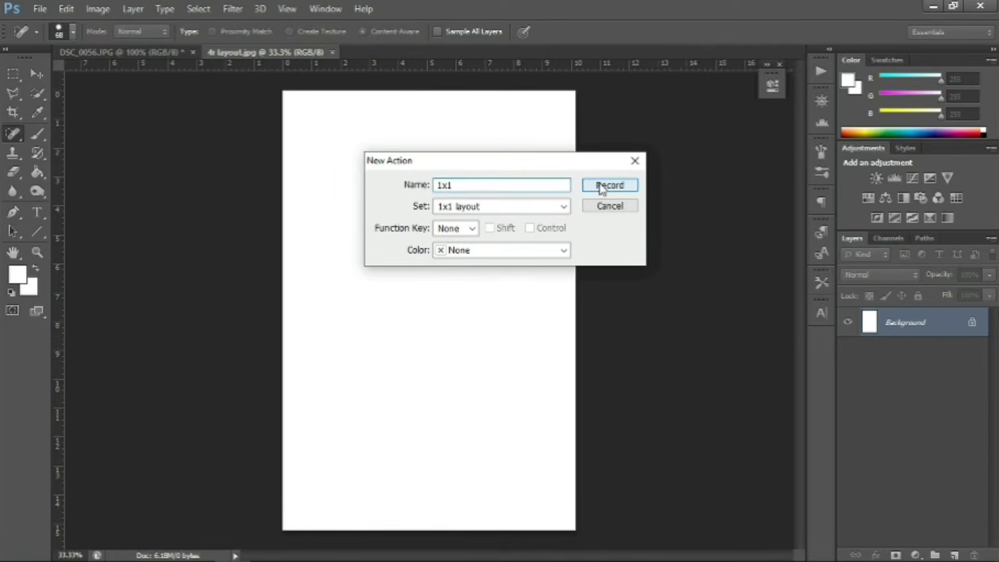
left_click(600, 185)
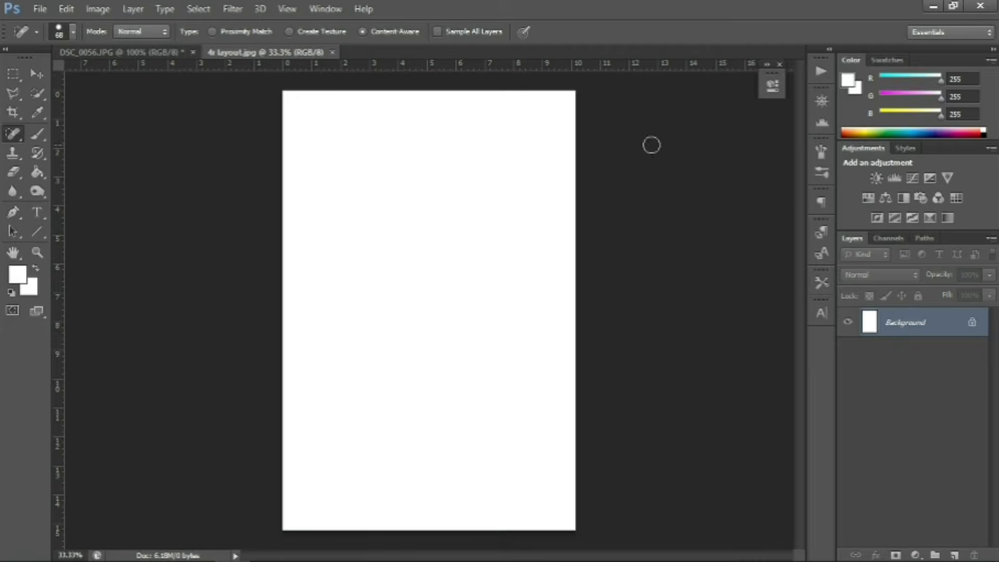
left_click(822, 72)
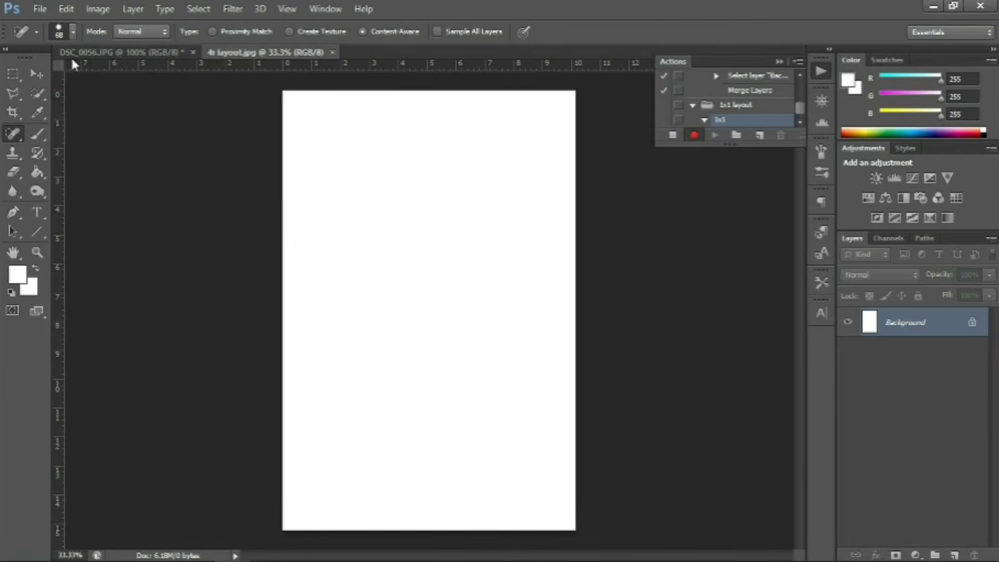
- Copy the whole portrait and paste four copies across the top row of the 4r layout
left_click(94, 52)
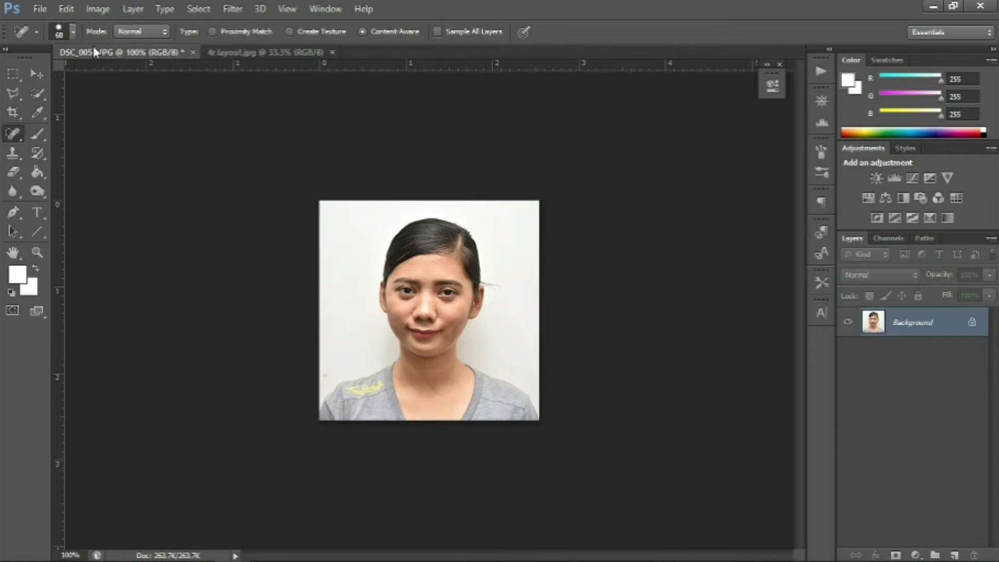
key("ctrl+a")
key("ctrl+c")
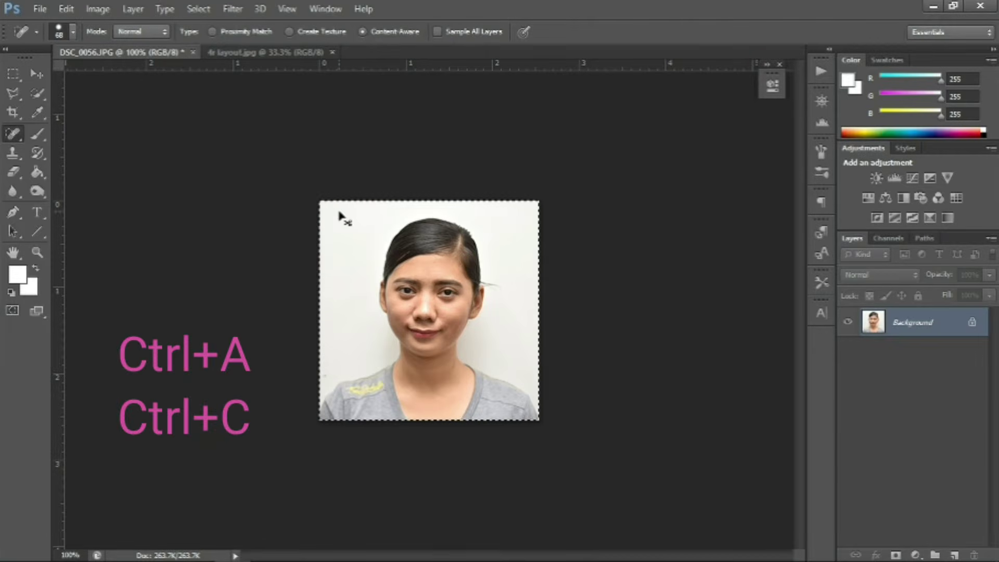
left_click(273, 51)
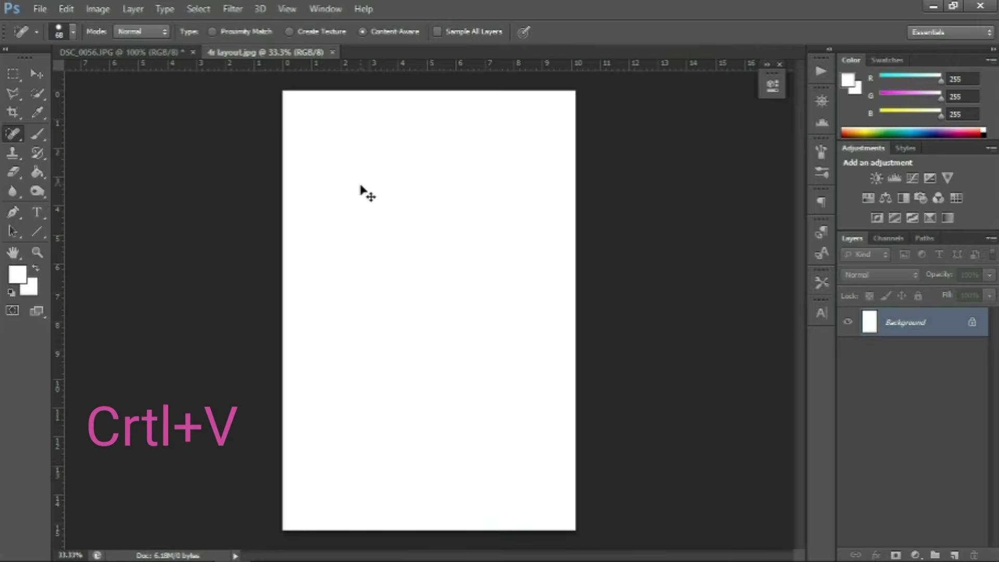
key("ctrl+v")
left_click(37, 73)
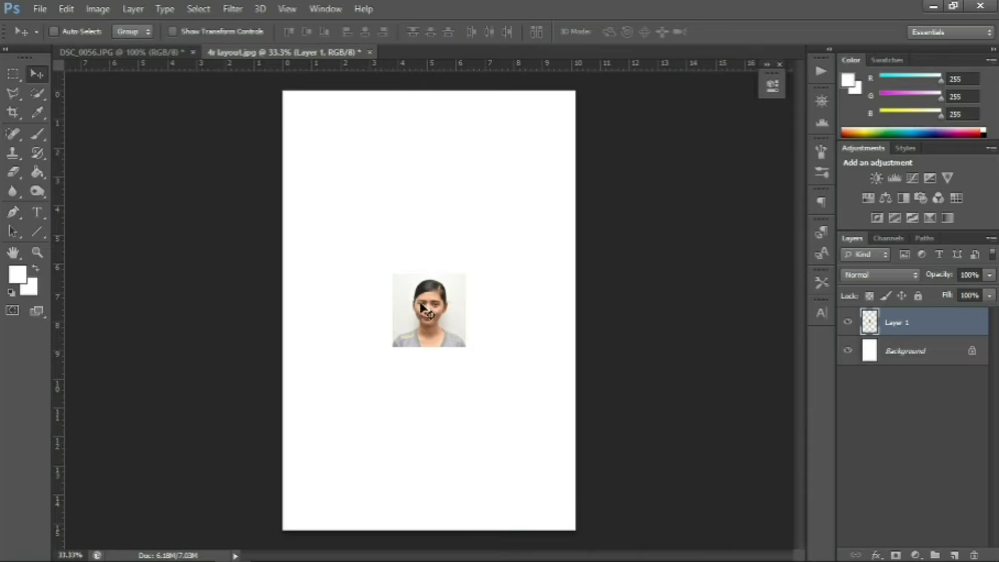
left_click_drag(454, 312, 352, 137)
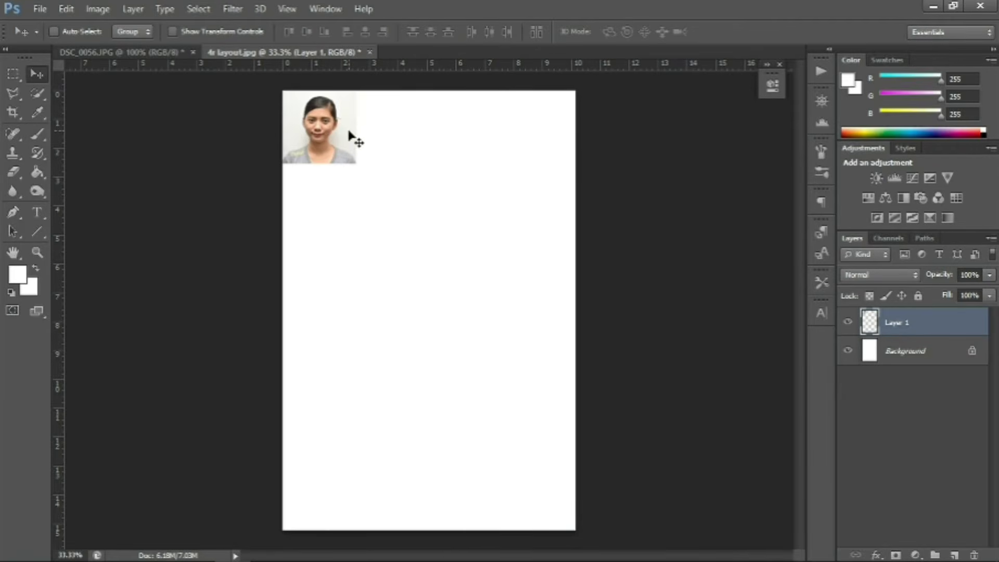
key("ctrl+v")
left_click_drag(453, 290, 414, 128)
key("ctrl+v")
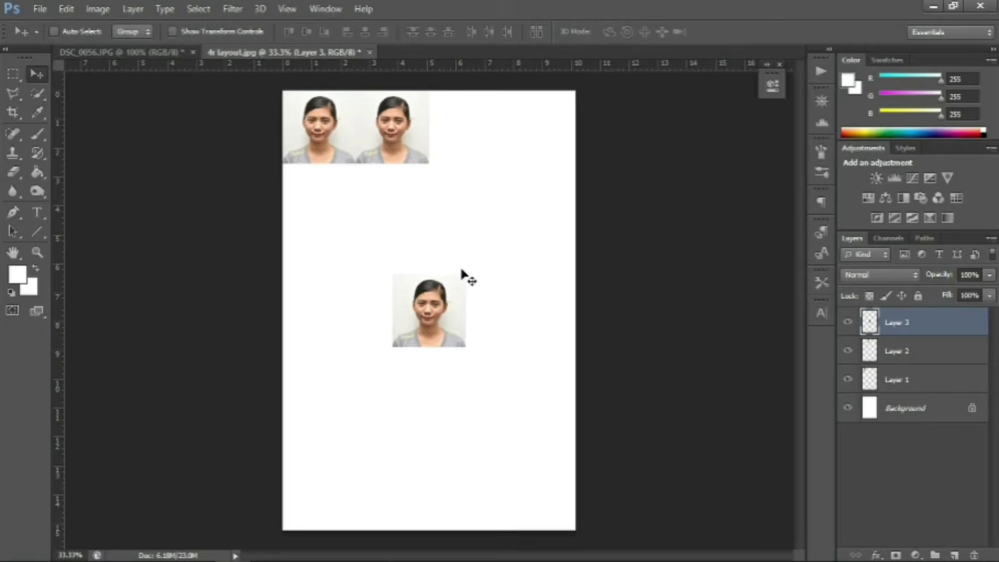
left_click_drag(461, 297, 492, 153)
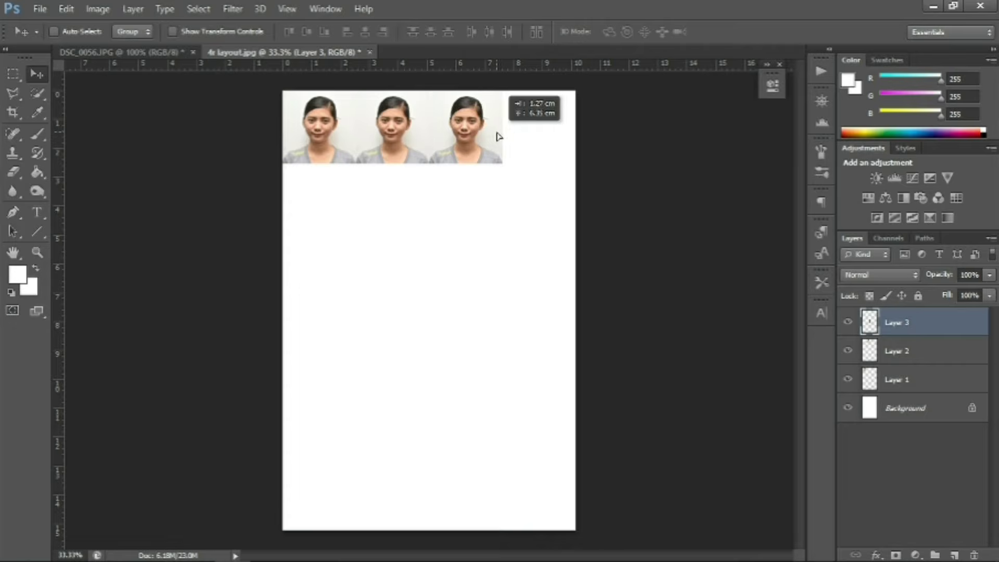
key("ctrl+v")
left_click_drag(449, 311, 559, 129)
- Paste four more portrait copies to fill a second row beneath the first
key("ctrl+v")
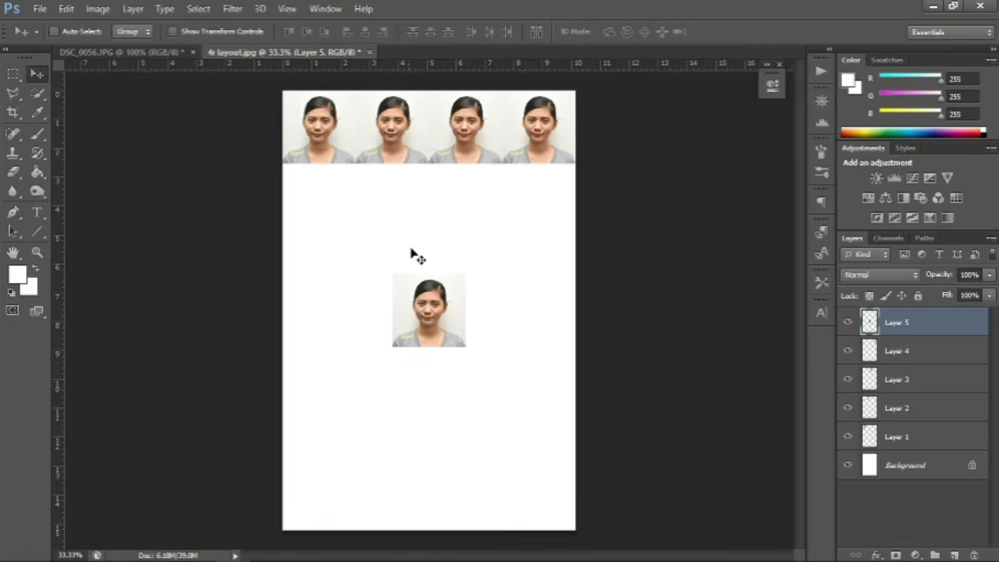
left_click_drag(453, 320, 343, 210)
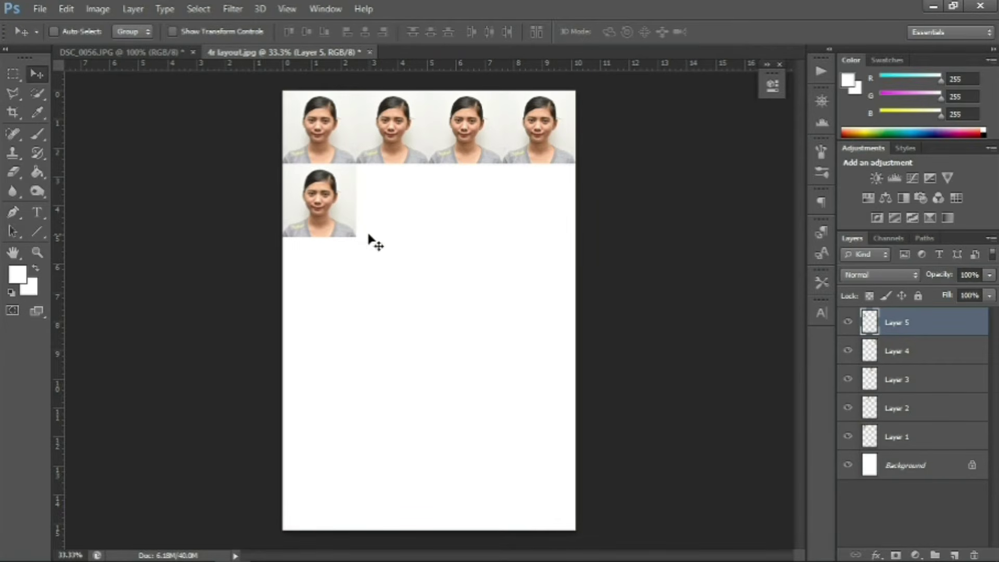
key("ctrl+v")
left_click_drag(451, 307, 415, 197)
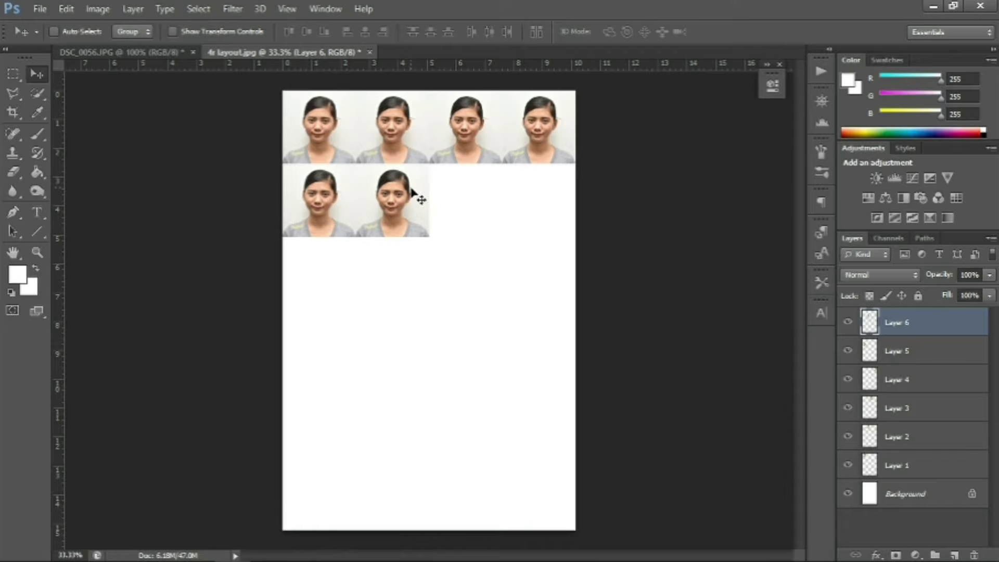
key("ctrl+v")
left_click_drag(452, 338, 488, 229)
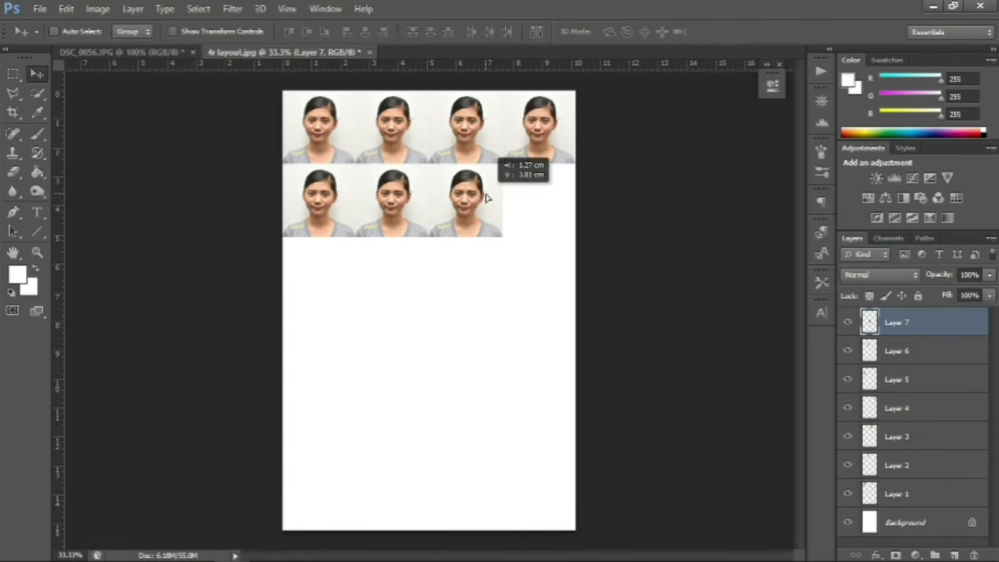
key("ctrl+v")
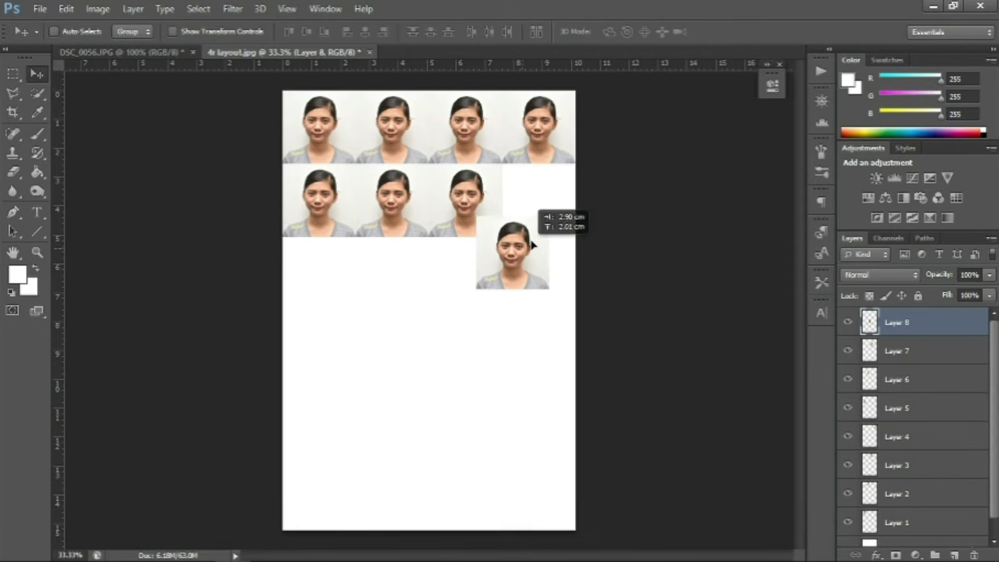
left_click_drag(448, 311, 549, 202)
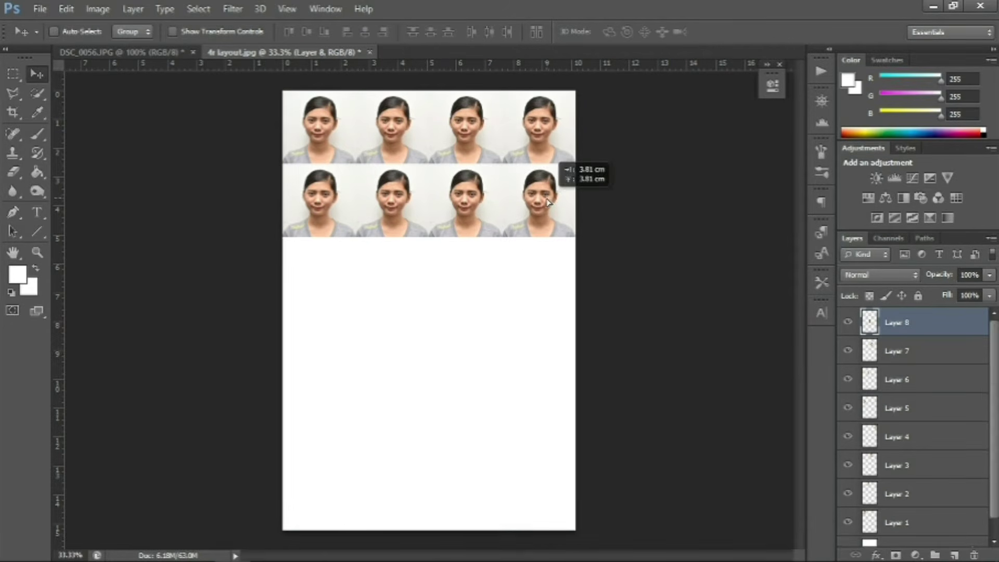
- At 50% zoom, draw a 3 px horizontal line, Shape 1, along the boundary between the portrait rows
left_click(35, 230)
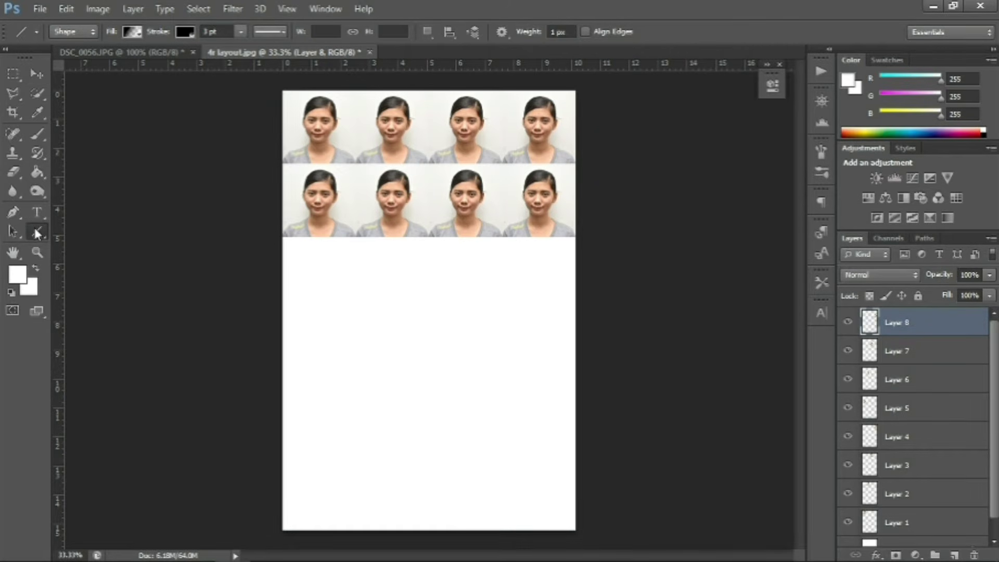
key("ctrl+plus")
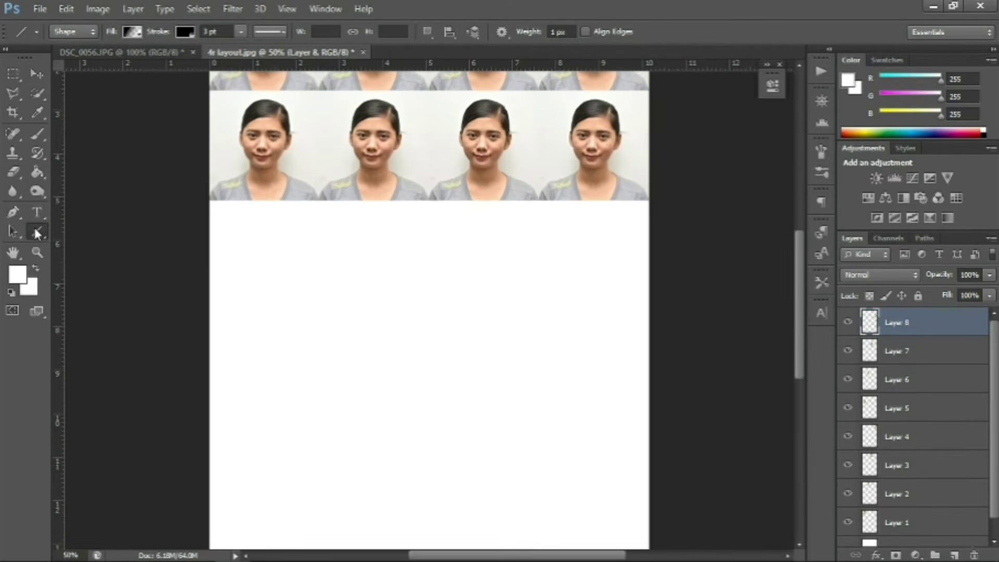
scroll(73, 212, "up", 3)
scroll(76, 214, "up", 3)
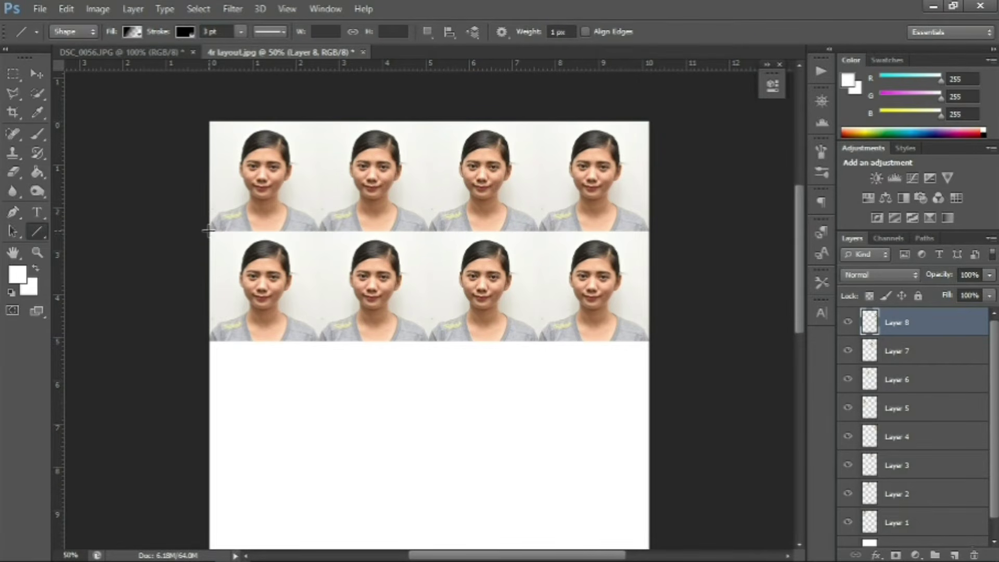
left_click_drag(209, 230, 649, 231)
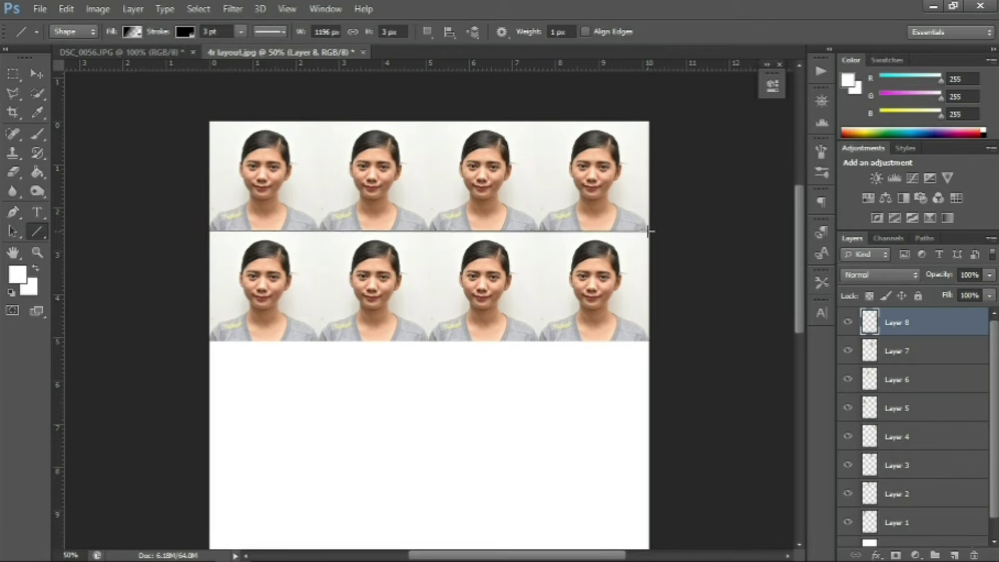
left_click(865, 346)
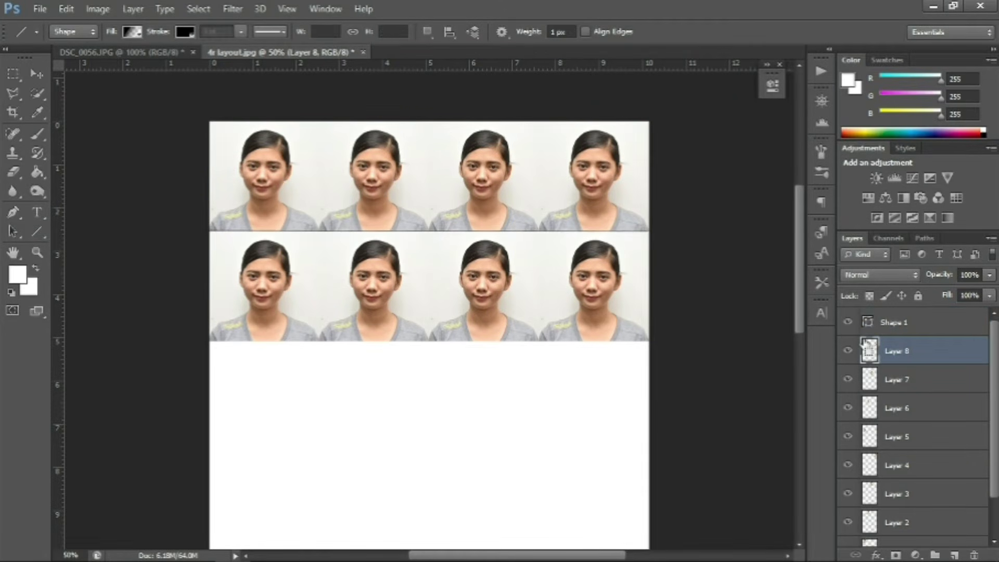
key("ctrl+t")
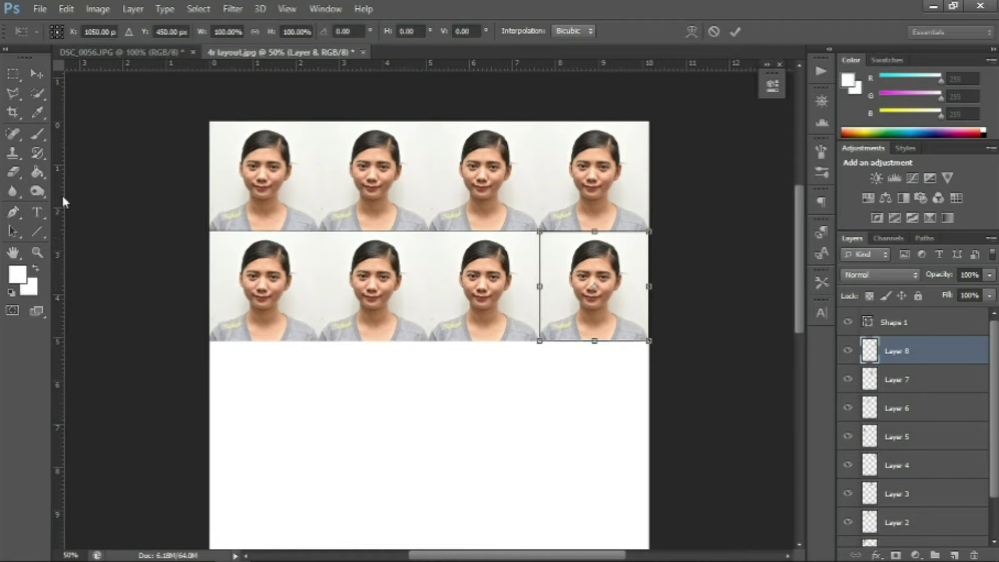
- Place vertical guides at the left edges of the Layer 8, Layer 7 and Layer 6 portraits
left_click_drag(61, 193, 540, 250)
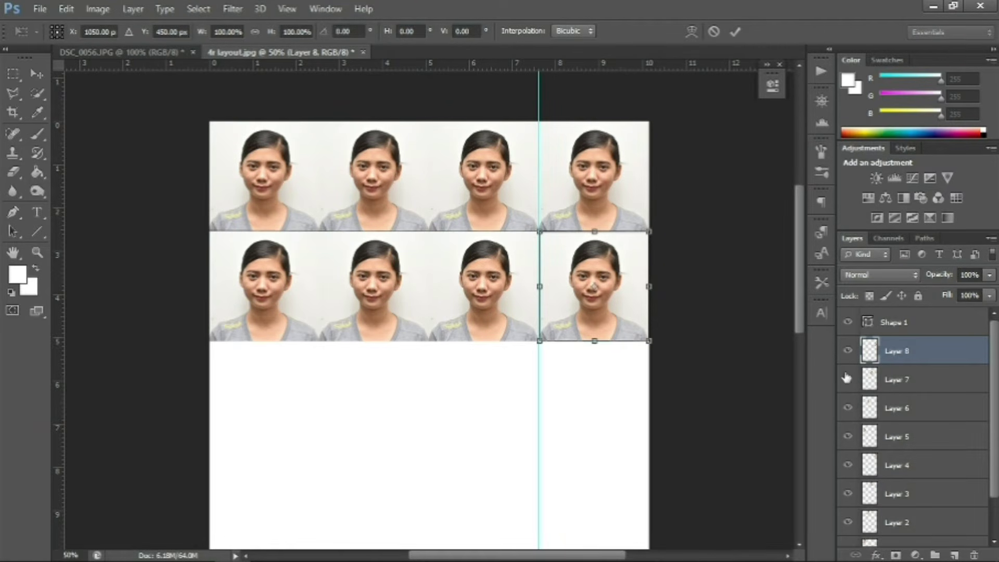
key("Return")
key("u")
left_click(906, 379)
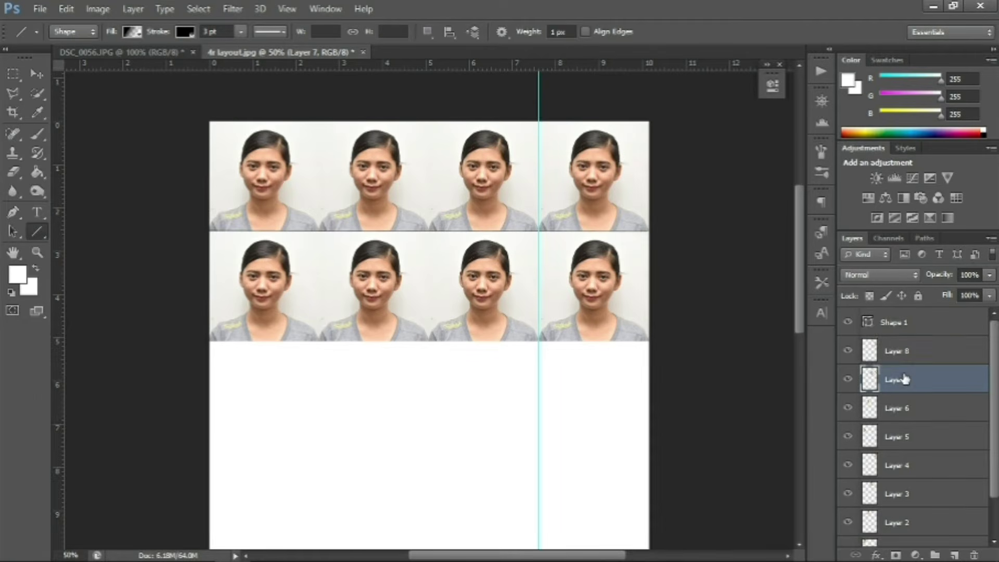
key("ctrl+t")
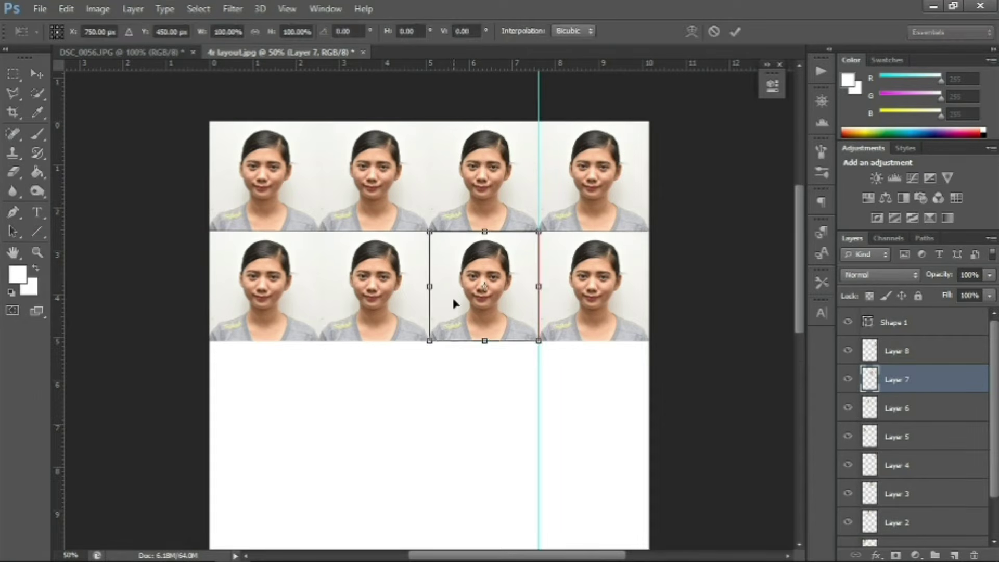
mouse_move(59, 211)
left_mouse_down()
mouse_move(444, 271)
mouse_move(429, 272)
left_mouse_up()
key("Return")
key("u")
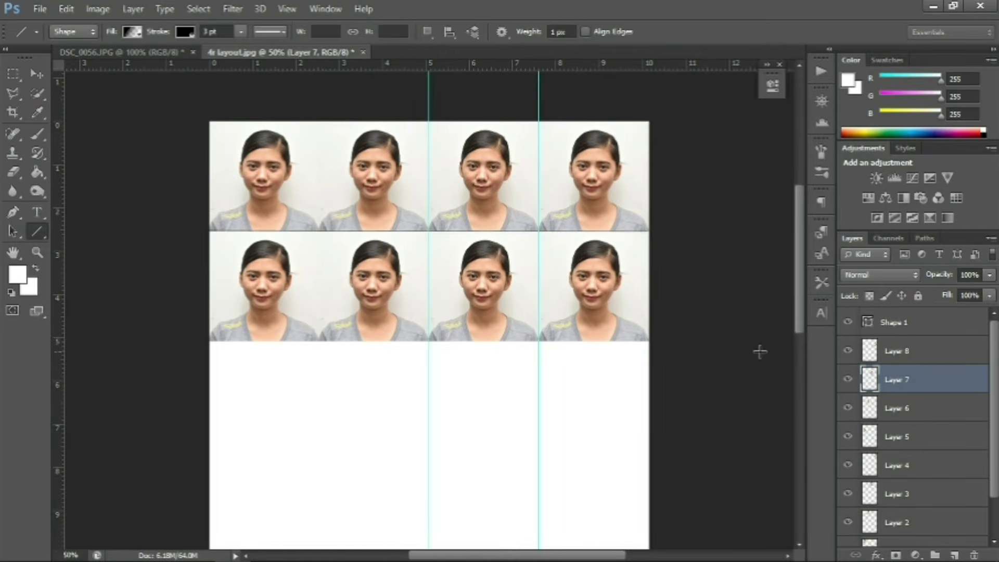
left_click(881, 415)
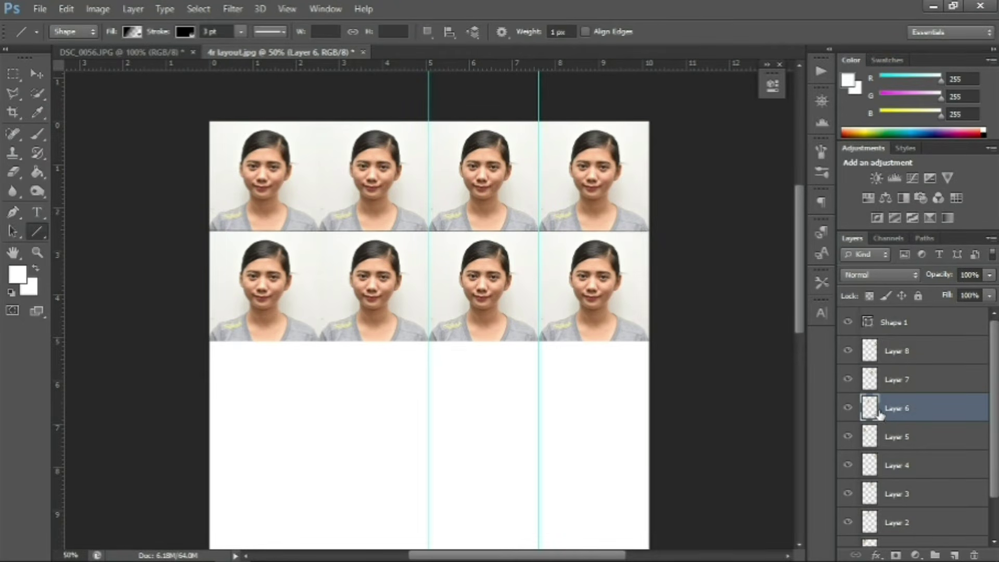
key("ctrl+t")
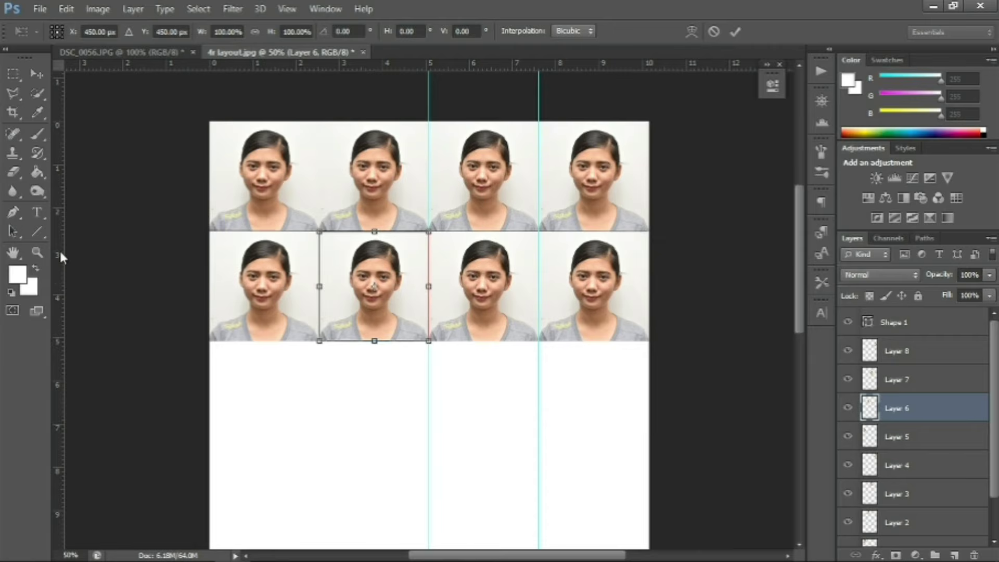
left_click_drag(60, 255, 321, 281)
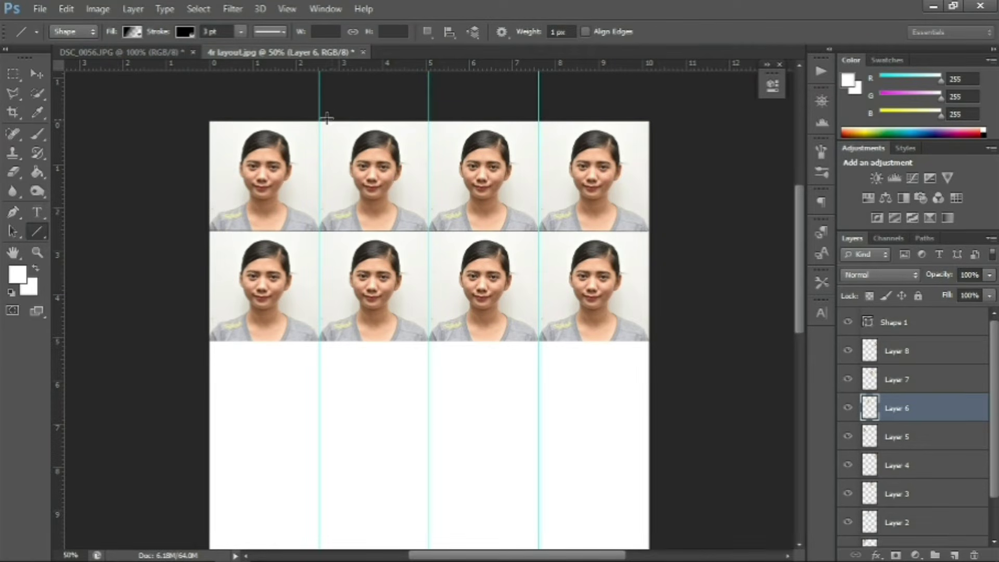
- Draw vertical cut lines down each of the three column guides
left_click_drag(318, 120, 319, 341)
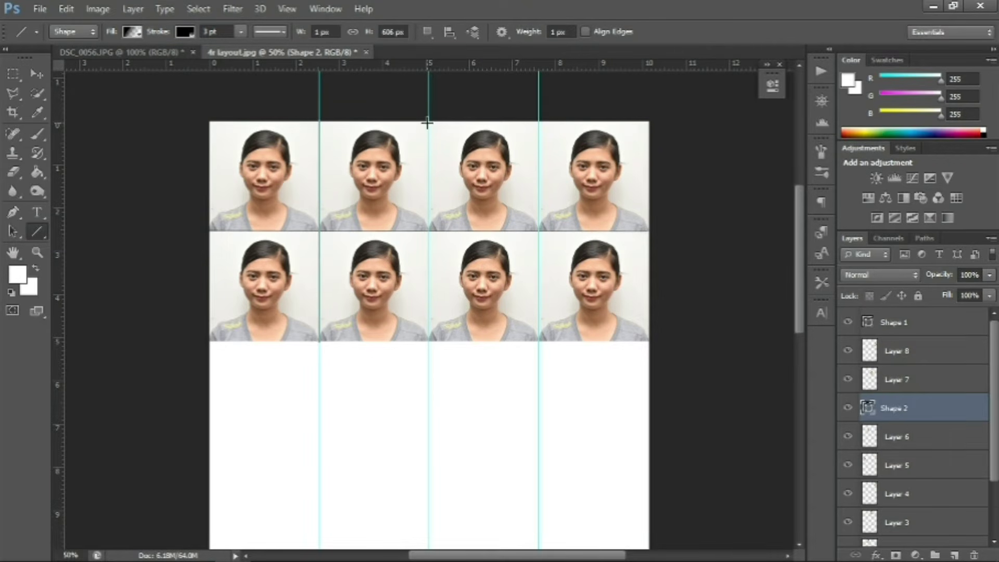
left_click_drag(428, 121, 427, 342)
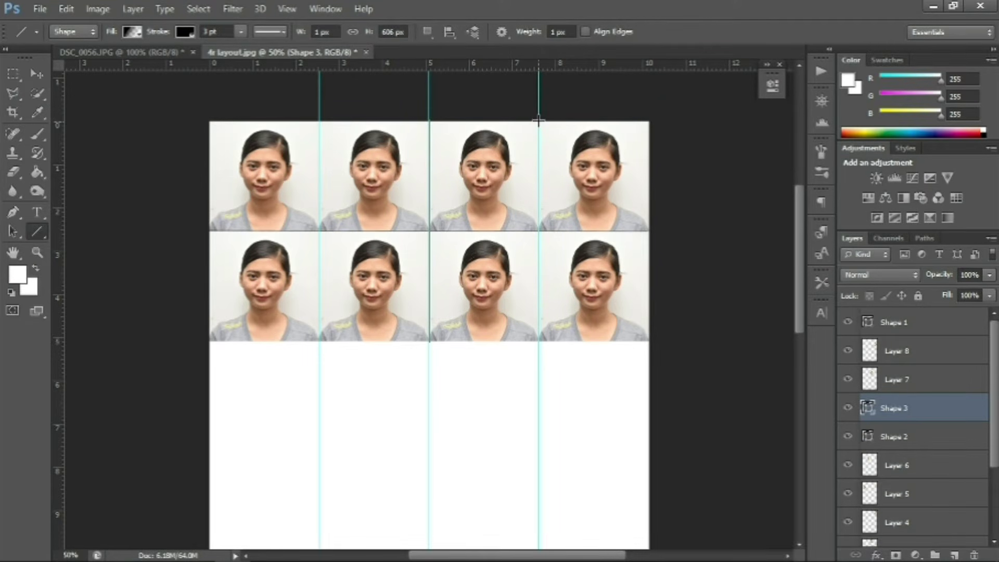
left_click_drag(538, 121, 536, 339)
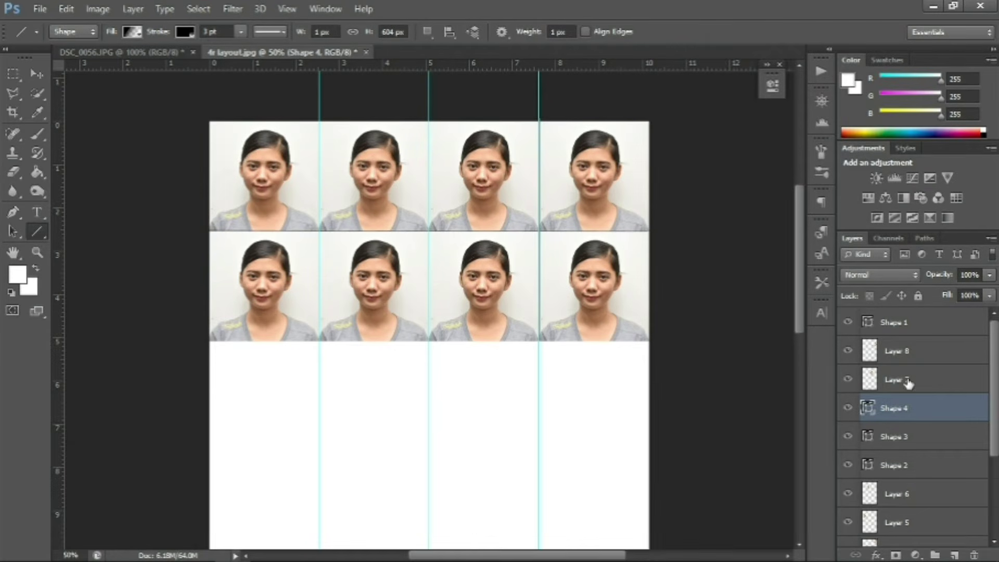
- Move Layer 7 and Layer 8 below the Shape line layers in the Layers panel
left_click(914, 323)
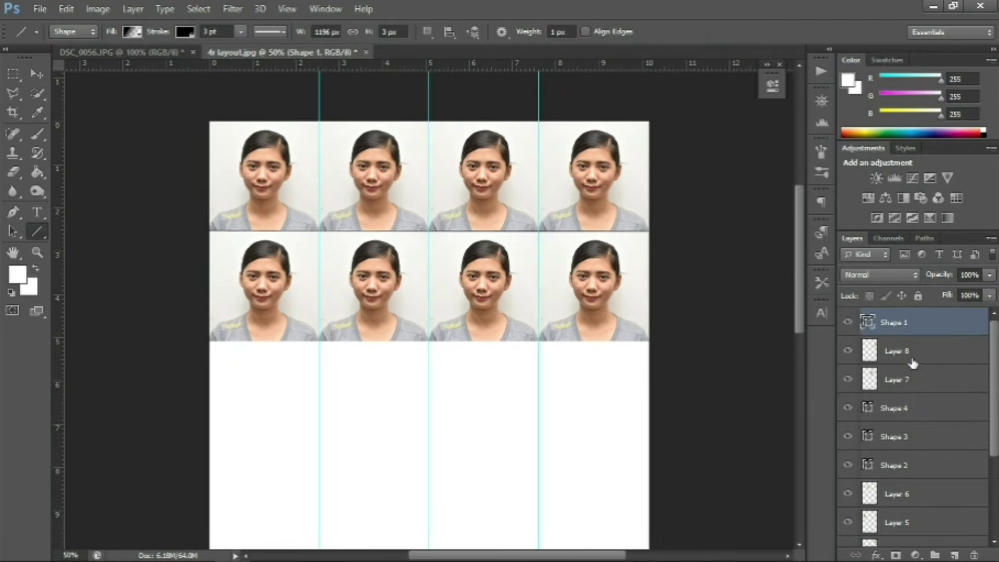
left_click_drag(911, 379, 916, 452)
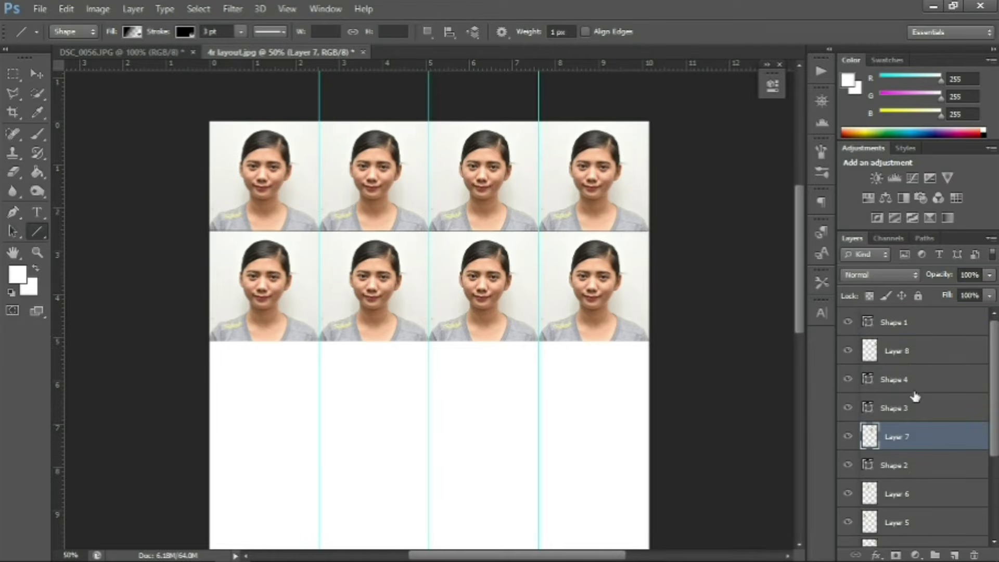
mouse_move(911, 352)
left_mouse_down()
mouse_move(915, 446)
mouse_move(910, 404)
left_mouse_up()
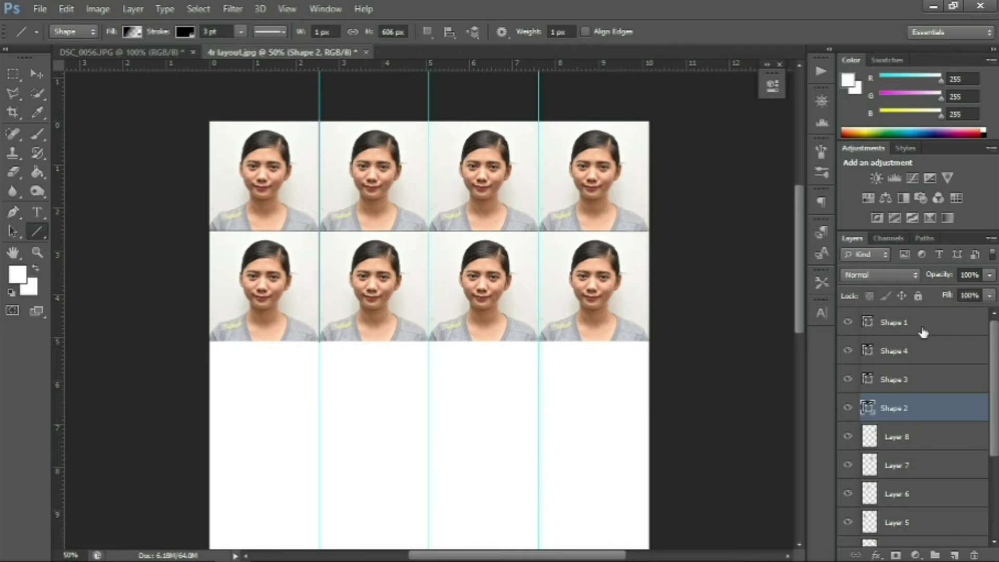
- Select the Shape line layers plus Layers 8 through 1, and open their context menu
left_click(923, 332)
left_click(921, 350, "shift")
left_click(920, 408, "shift")
scroll(932, 414, "down", 1)
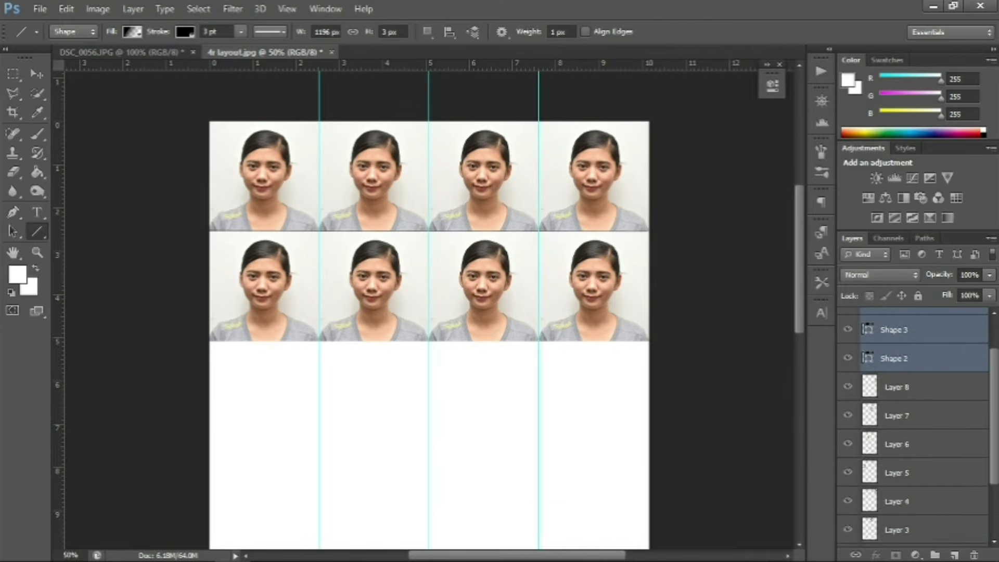
scroll(943, 350, "down", 1)
left_click(943, 351, "shift")
left_click(940, 380, "shift")
left_click(939, 409, "shift")
left_click(939, 438, "shift")
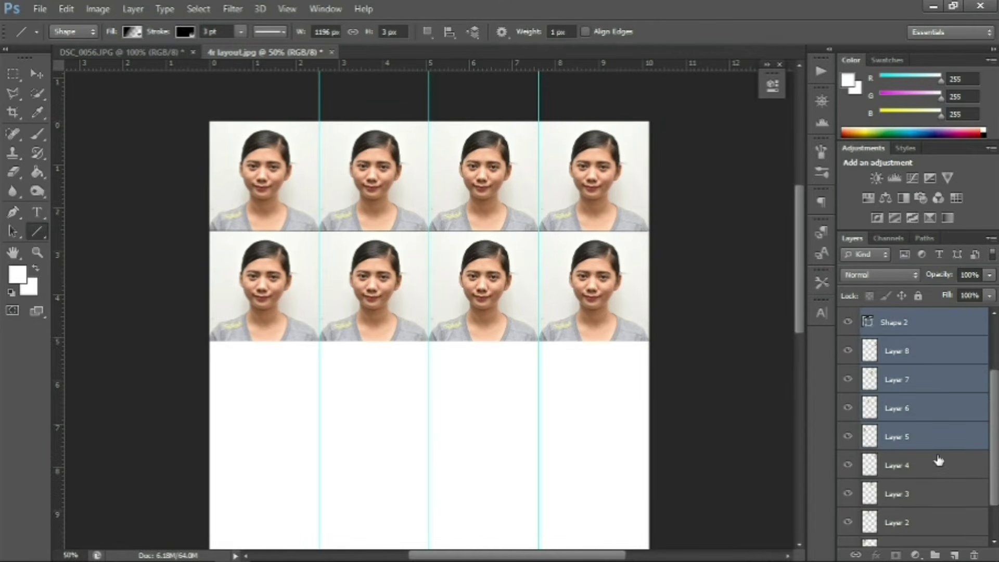
left_click(939, 463, "shift")
left_click(941, 494, "shift")
left_click(941, 523, "shift")
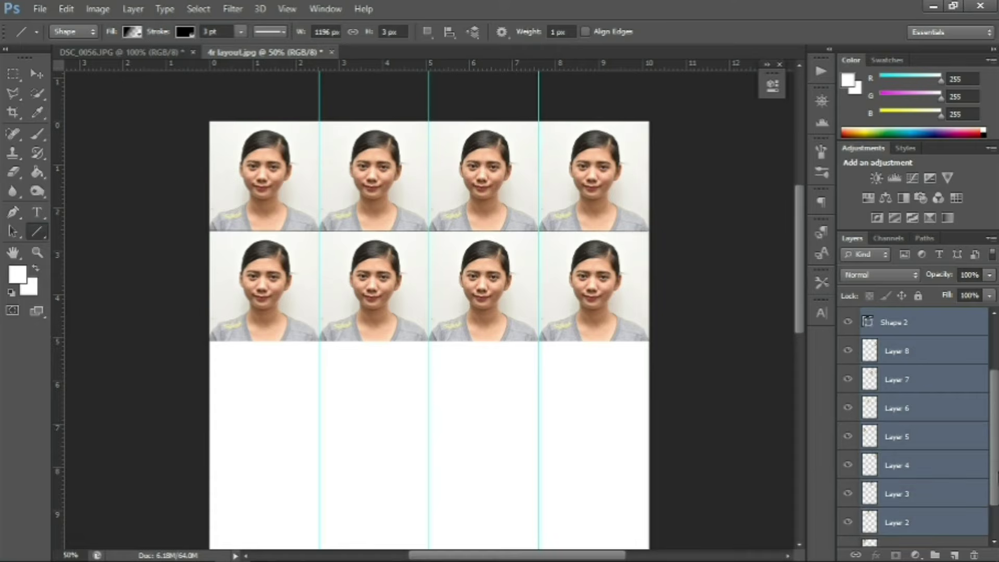
scroll(936, 510, "down", 2)
left_click(957, 503, "shift")
right_click(957, 501)
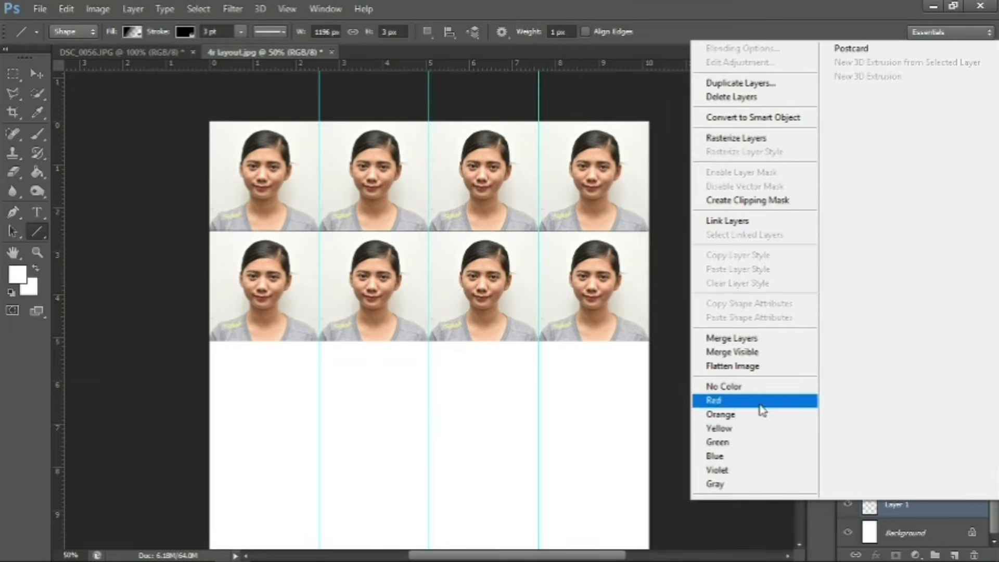
- Merge Visible into a single Background, then stop recording the 1x1 action
left_click(748, 355)
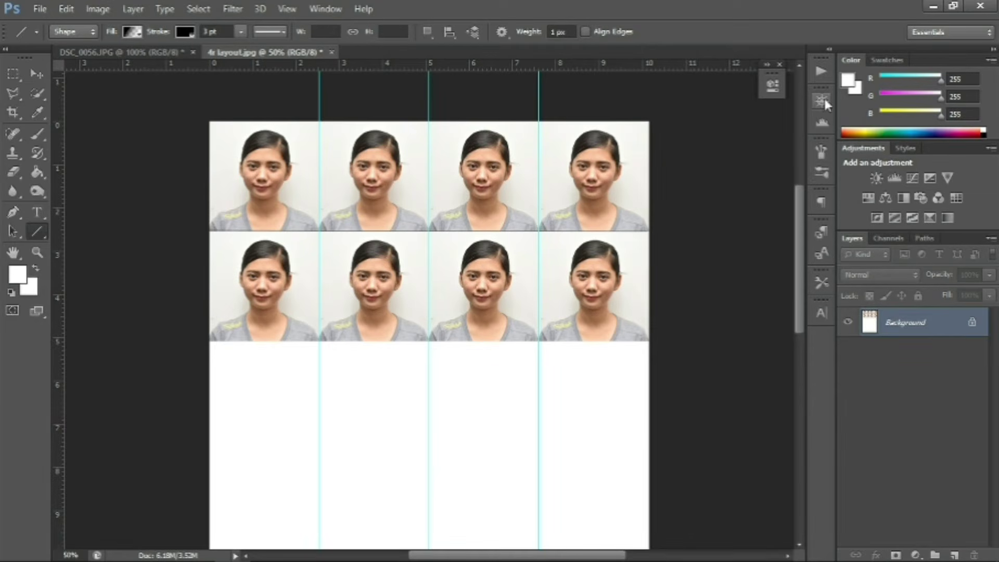
left_click(820, 71)
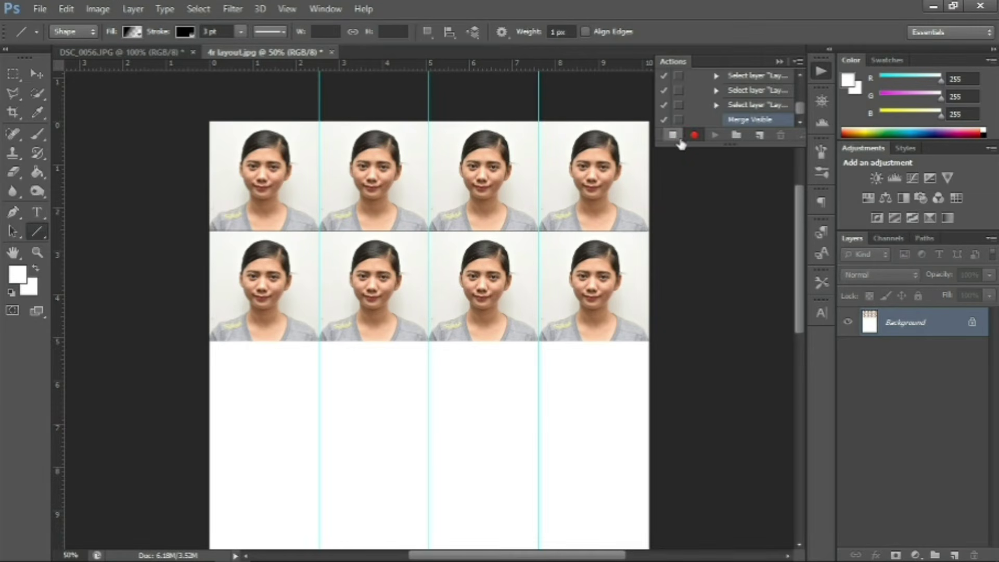
left_click(673, 135)
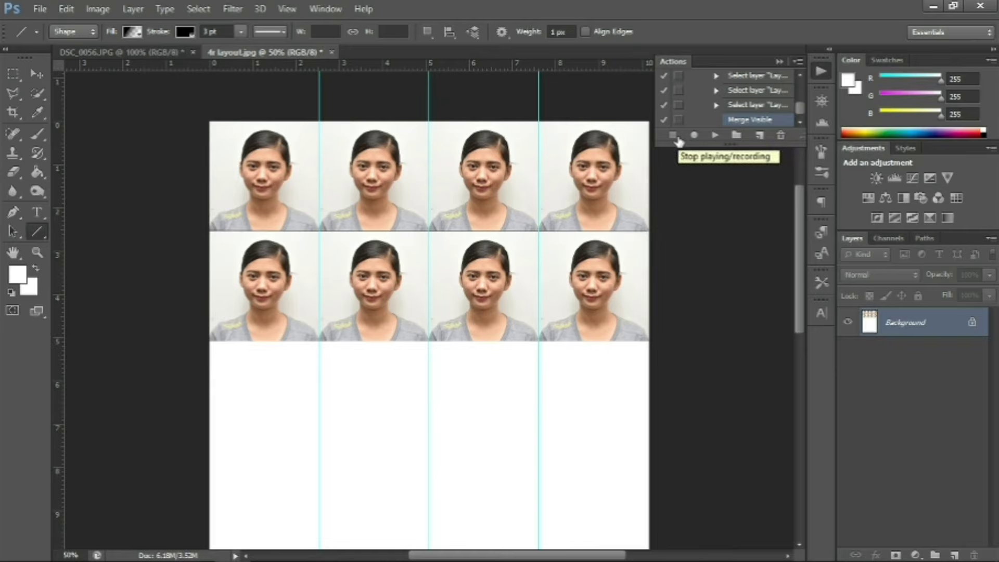
- Save the layout to the Desktop as the JPEG file 1x1.jpg
left_click(31, 7)
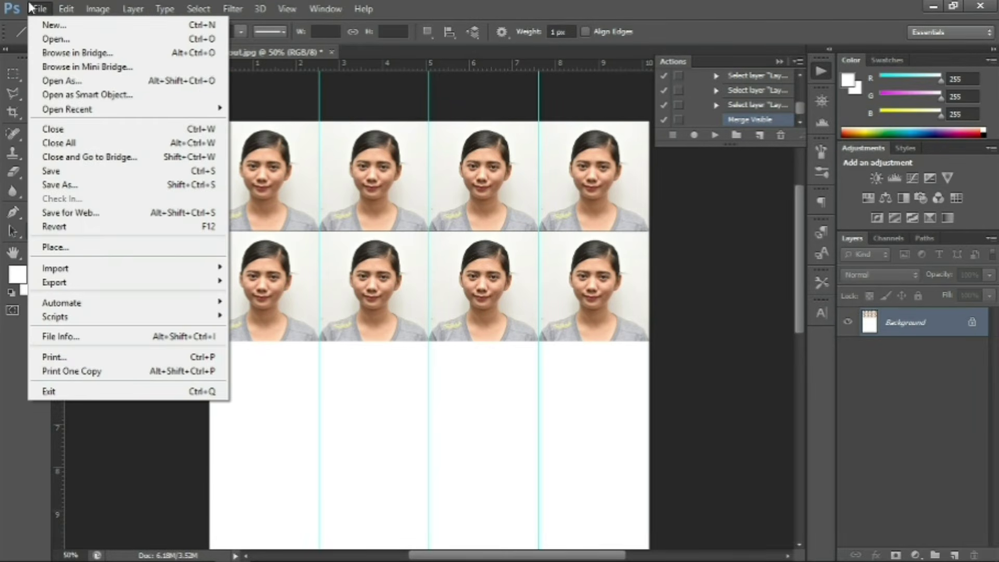
left_click(60, 185)
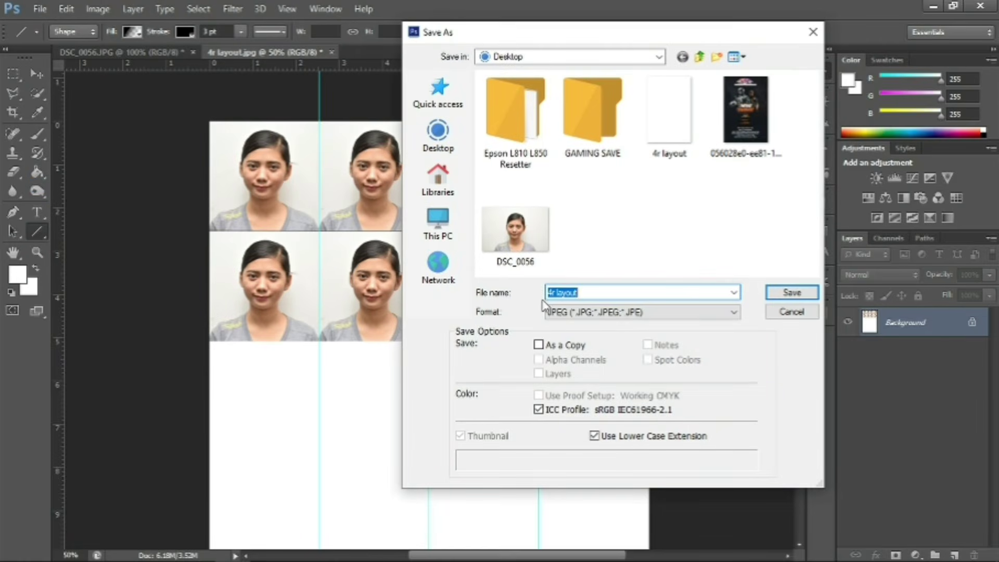
type("1x1")
key("Return")
key("Return")
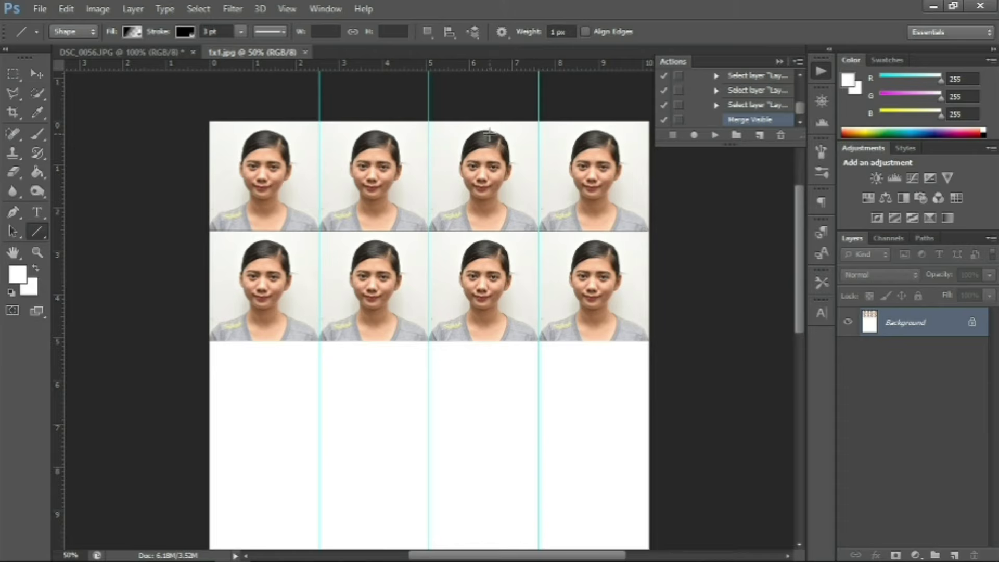
- Close 1x1.jpg and open the blank 4r layout file
left_click(306, 52)
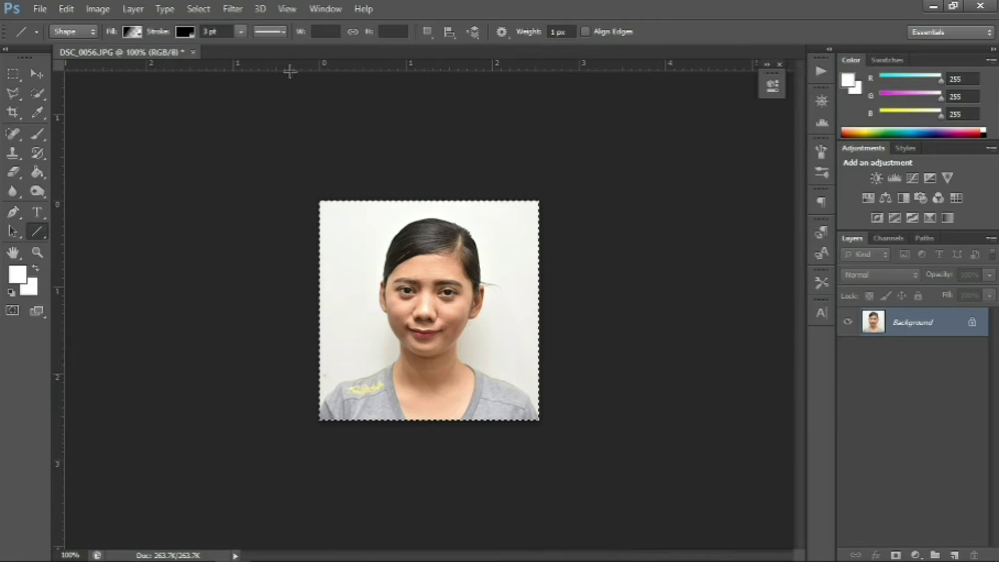
left_click(39, 7)
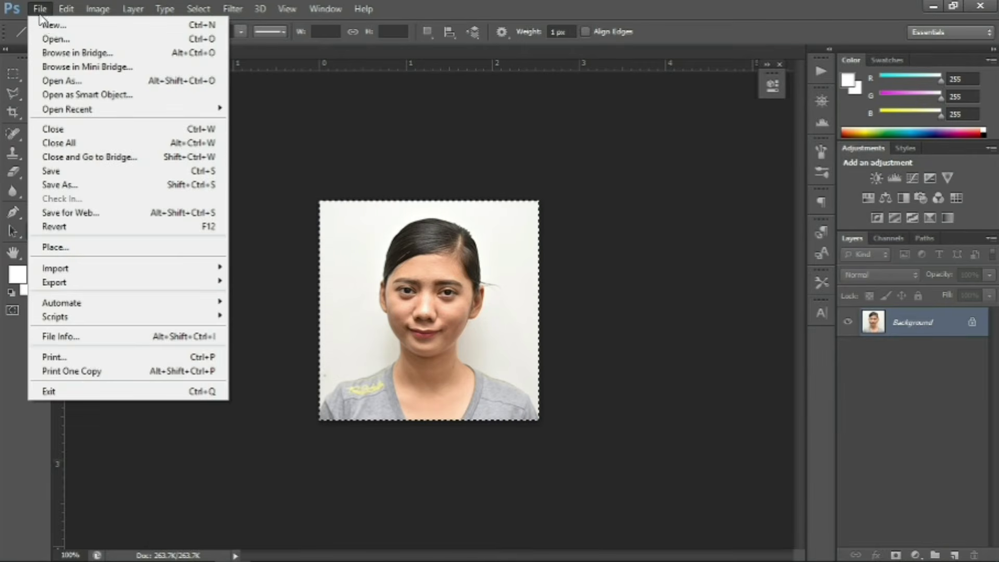
left_click(54, 38)
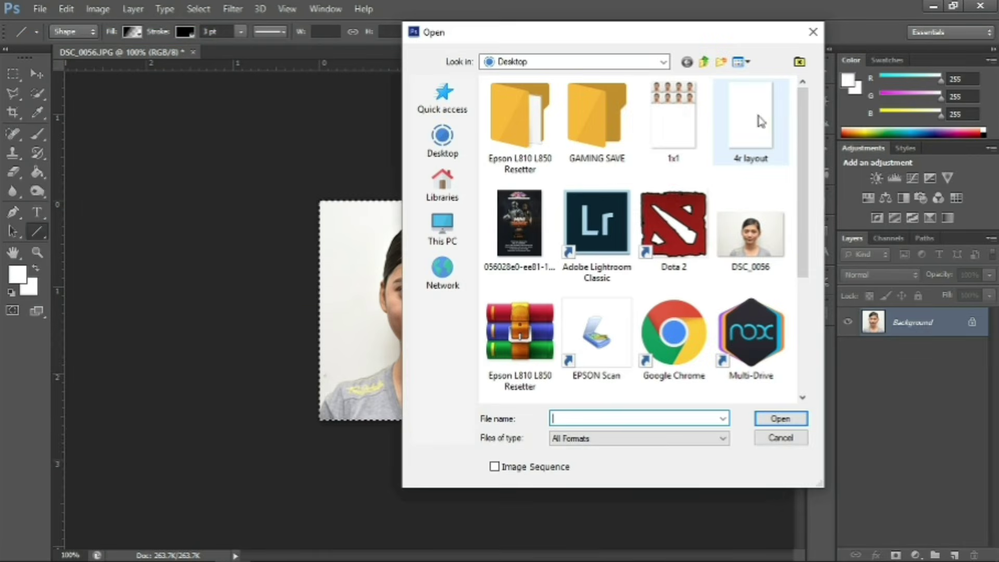
left_click(758, 117)
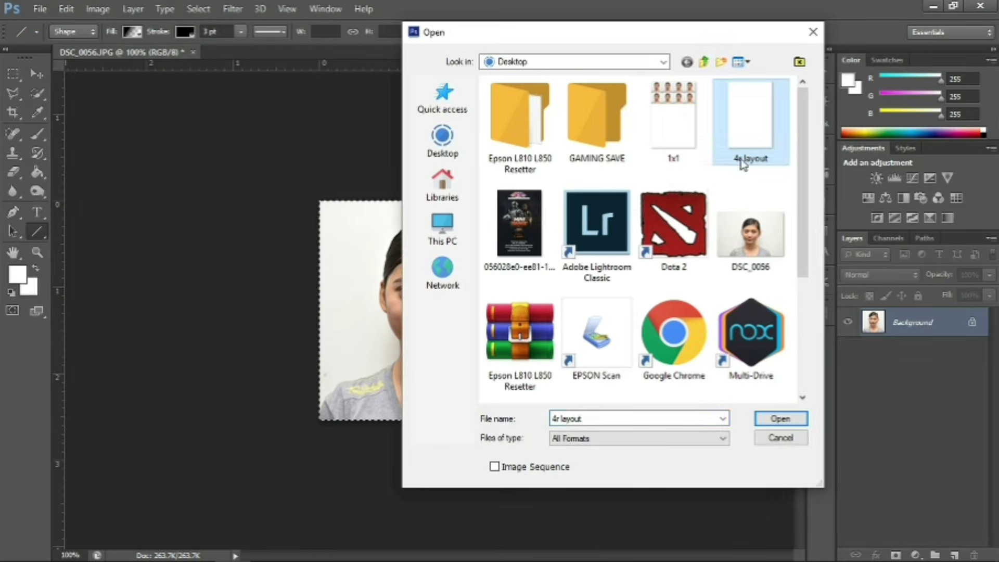
left_click(773, 424)
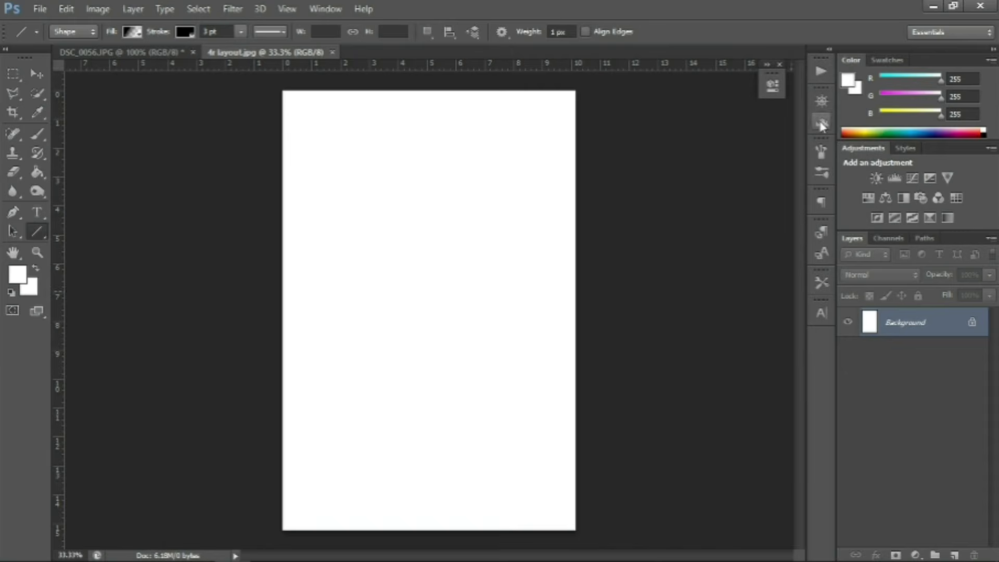
- Play the recorded 1x1 action from the Actions panel on the 4r layout
left_click(822, 71)
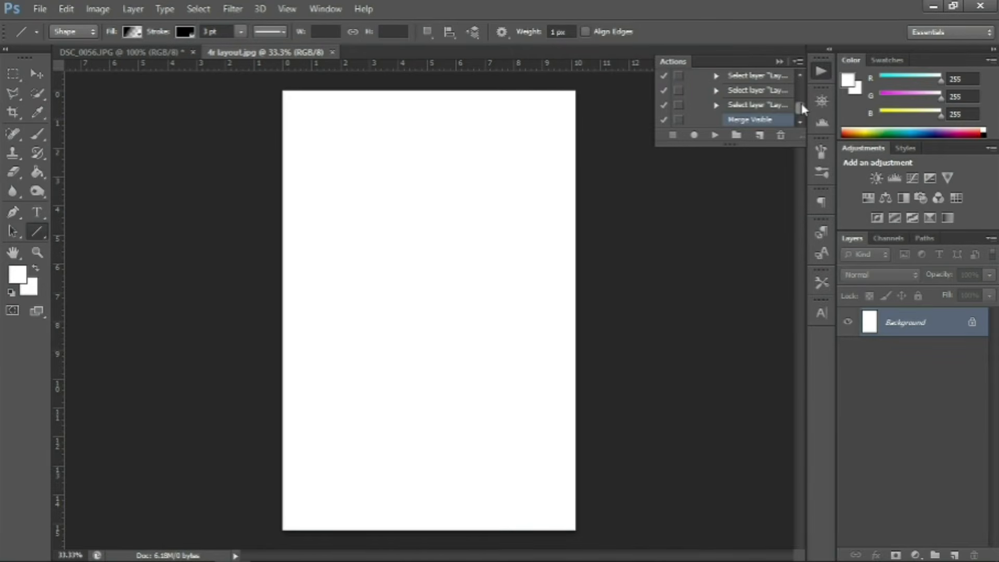
scroll(802, 106, "up", 1)
scroll(801, 106, "up", 1)
scroll(801, 106, "up", 1)
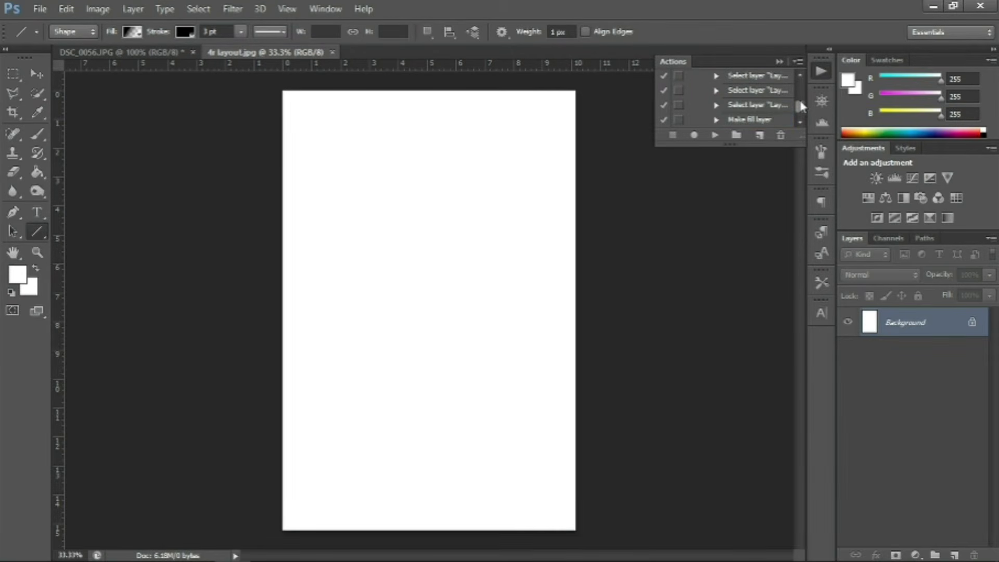
scroll(801, 107, "up", 1)
scroll(802, 107, "up", 2)
scroll(802, 107, "up", 1)
scroll(802, 107, "up", 1)
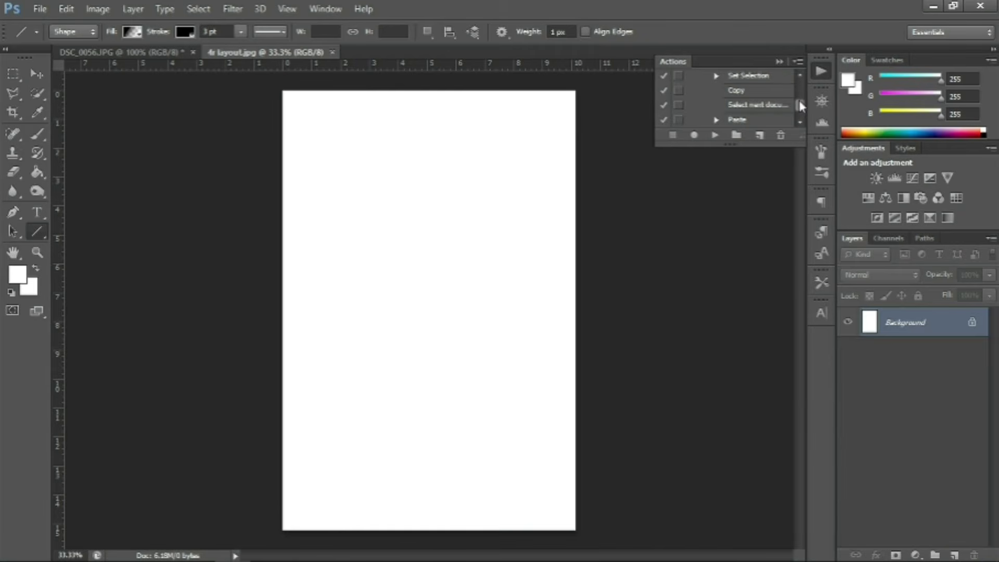
scroll(802, 107, "up", 2)
left_click(744, 107)
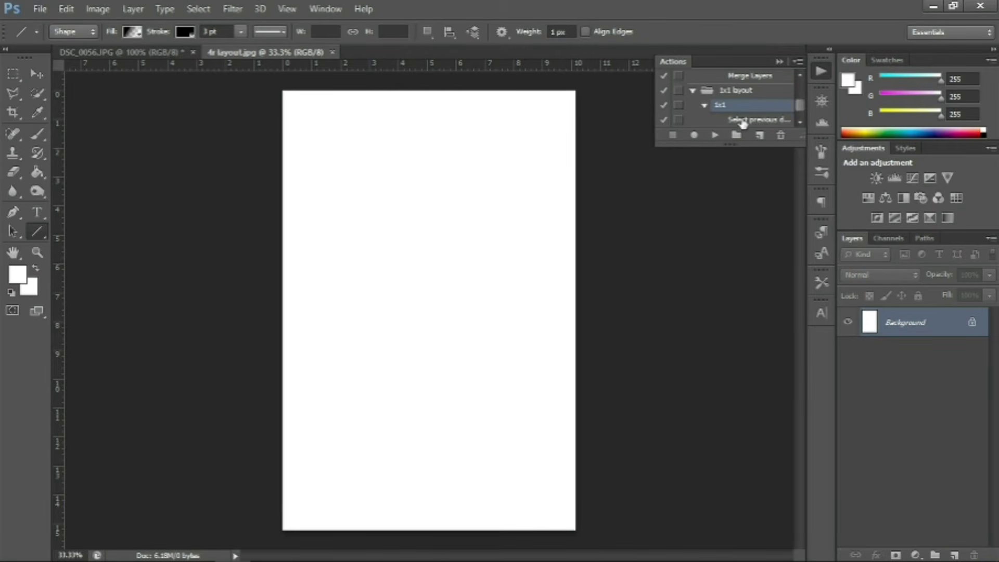
left_click(716, 135)
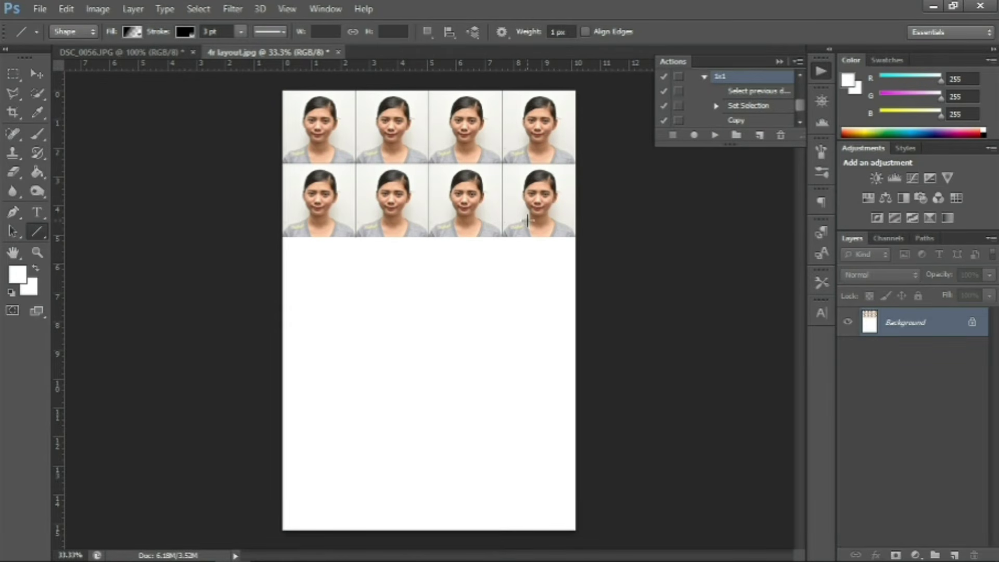
- Close the 4r layout document without saving changes
left_click(39, 9)
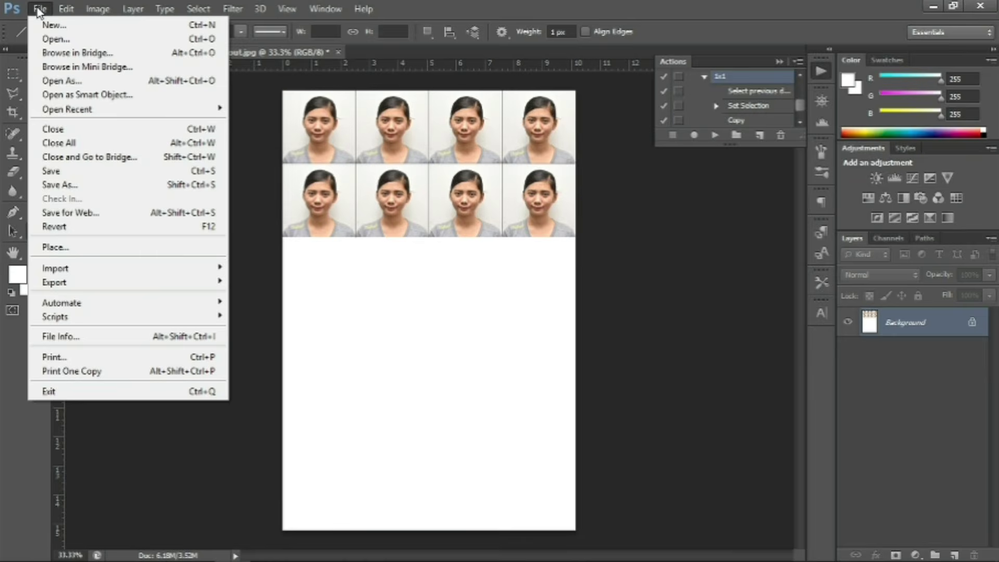
left_click(39, 9)
left_click(338, 52)
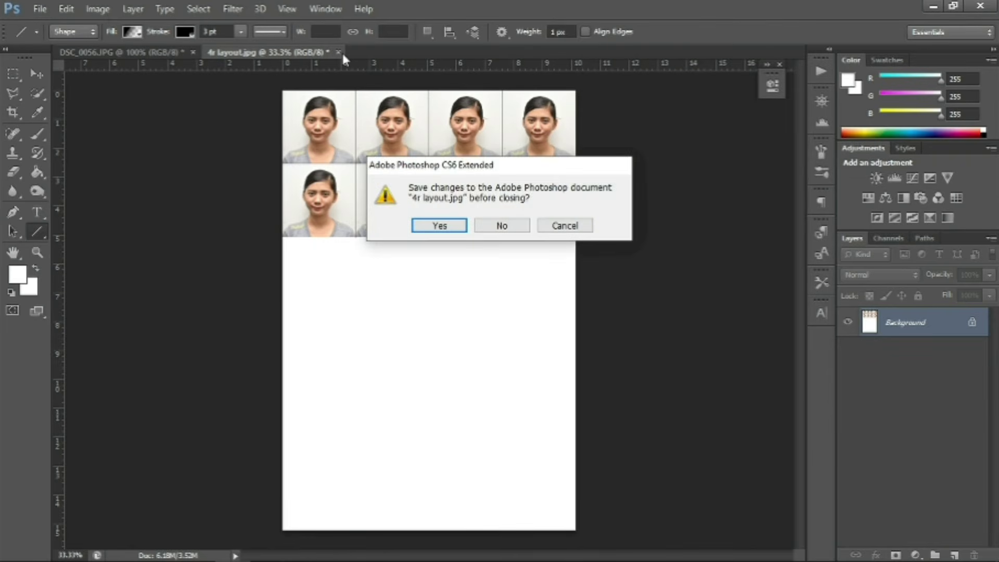
left_click(507, 225)
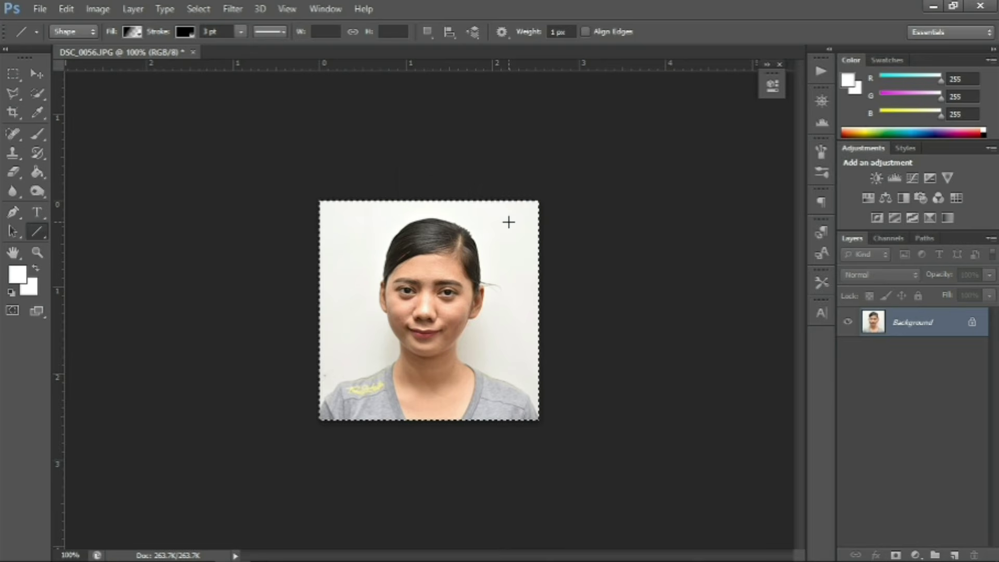
- Resize the DSC_0056 portrait to 2 × 2 inches at 300 pixels/inch
key("ctrl+i")
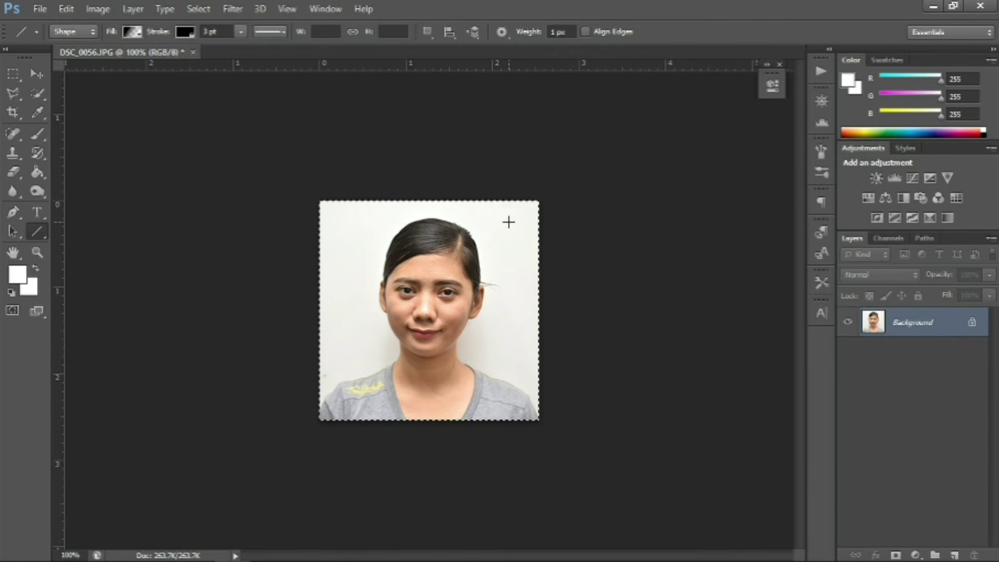
key("ctrl+alt+i")
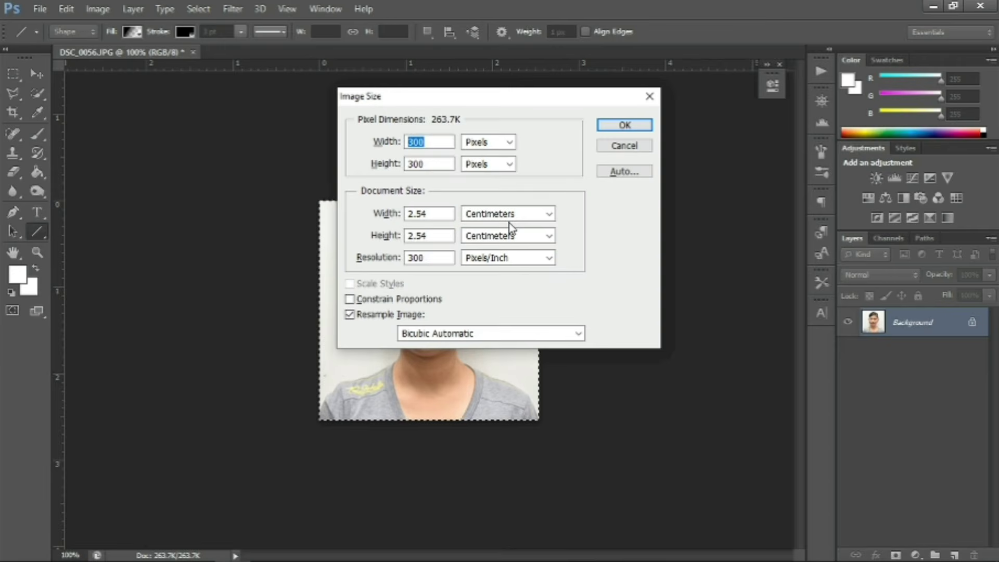
left_click(512, 215)
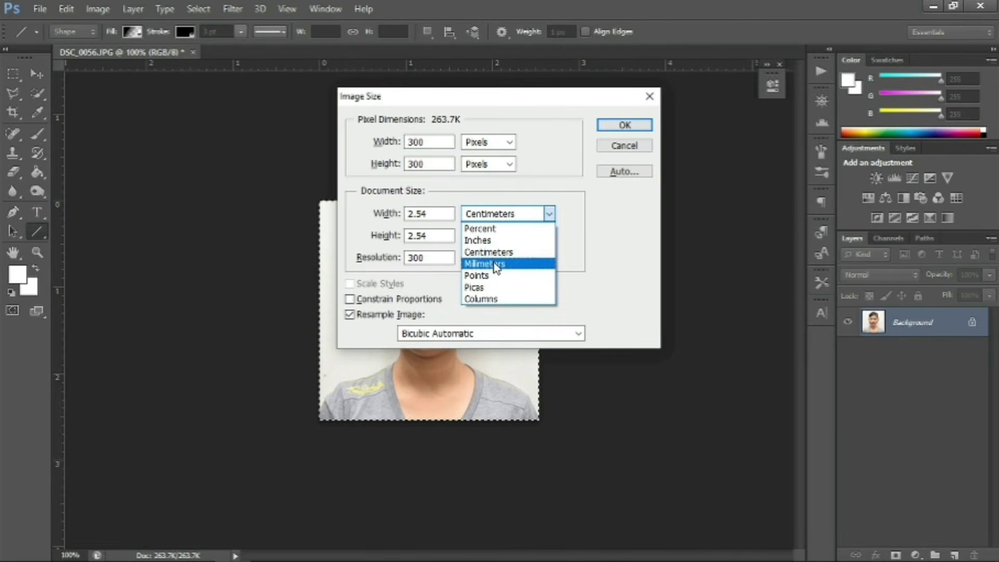
left_click(484, 240)
double_click(416, 214)
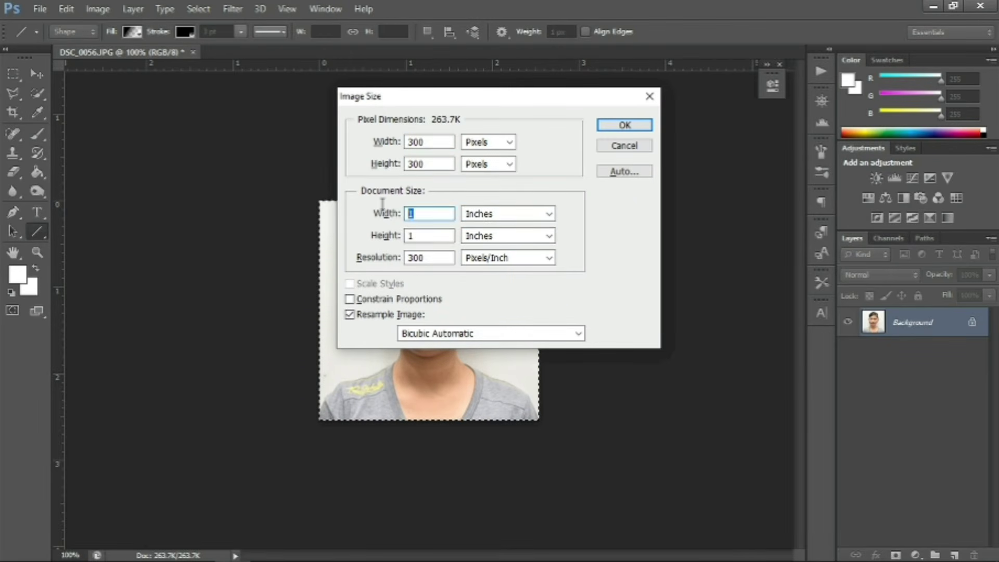
type("2")
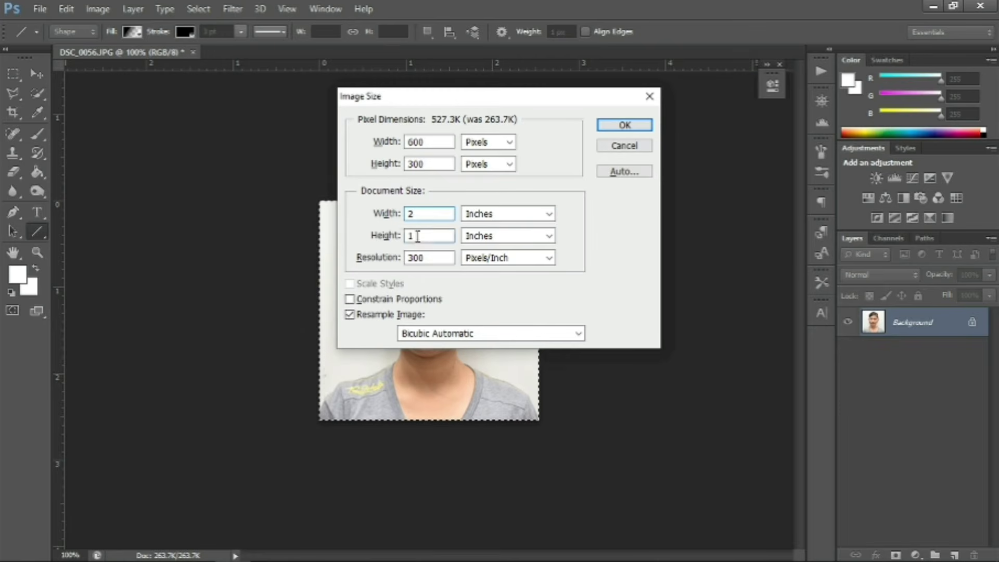
double_click(415, 235)
type("2")
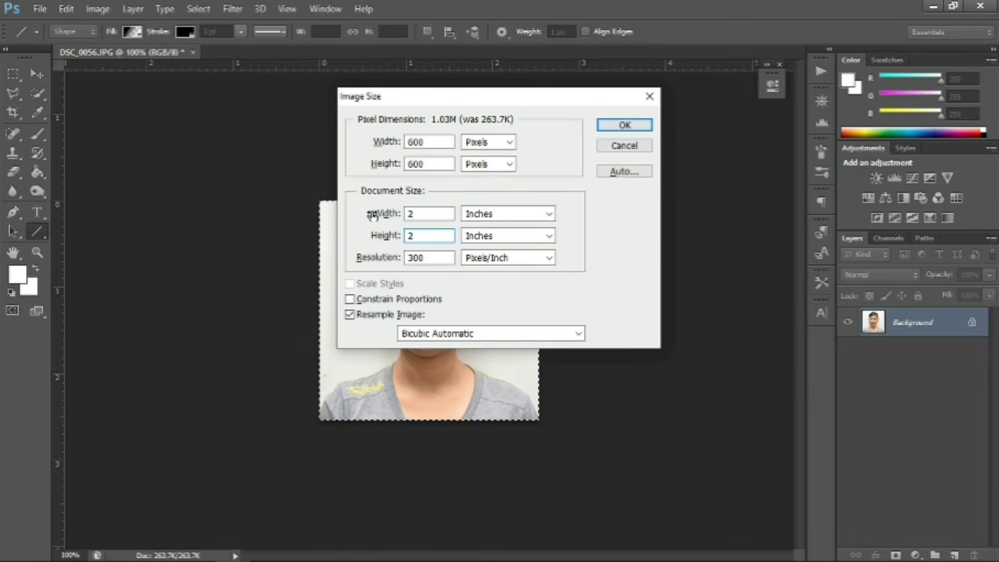
left_click(643, 126)
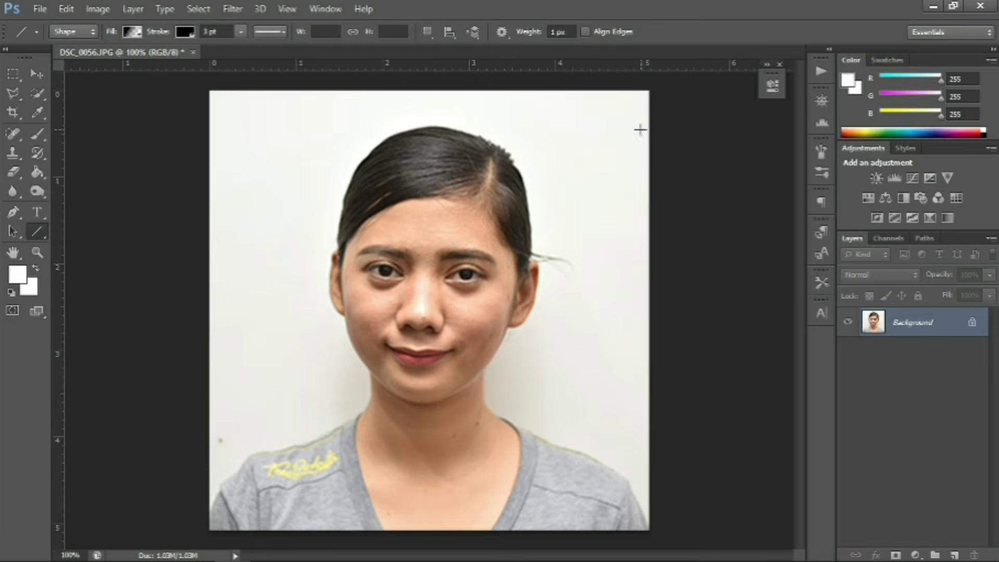
- Open the blank 4r layout file again
left_click(45, 10)
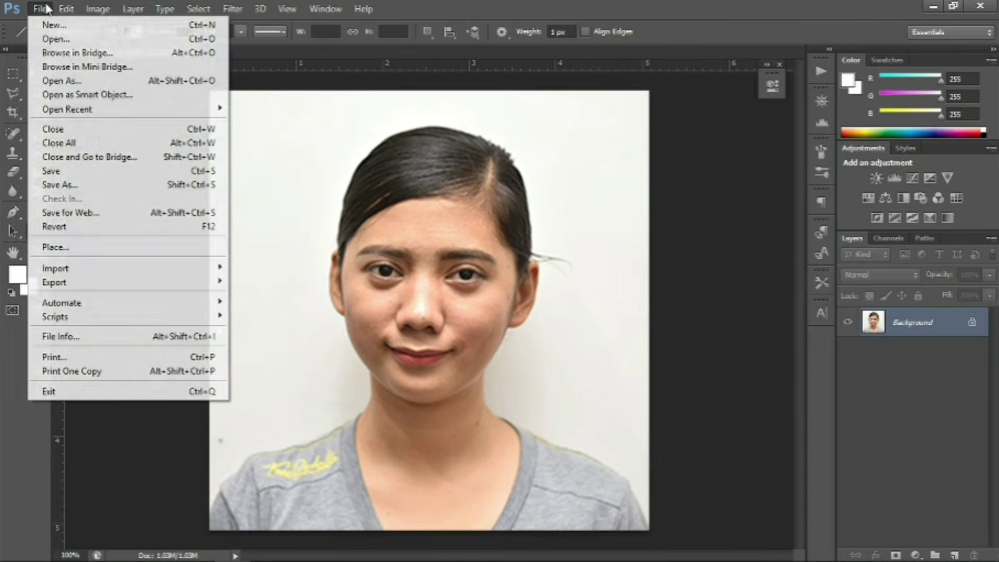
left_click(55, 40)
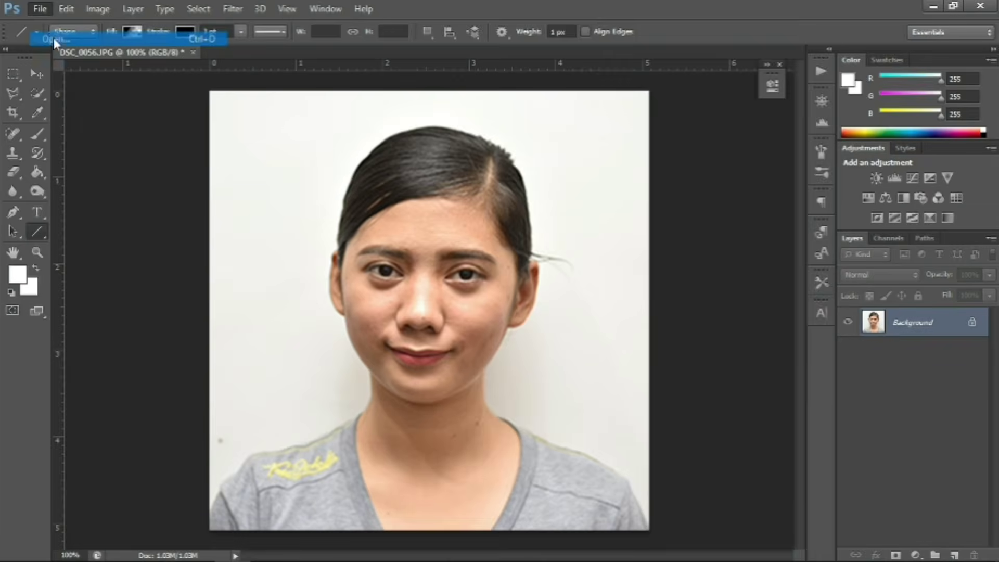
left_click(737, 113)
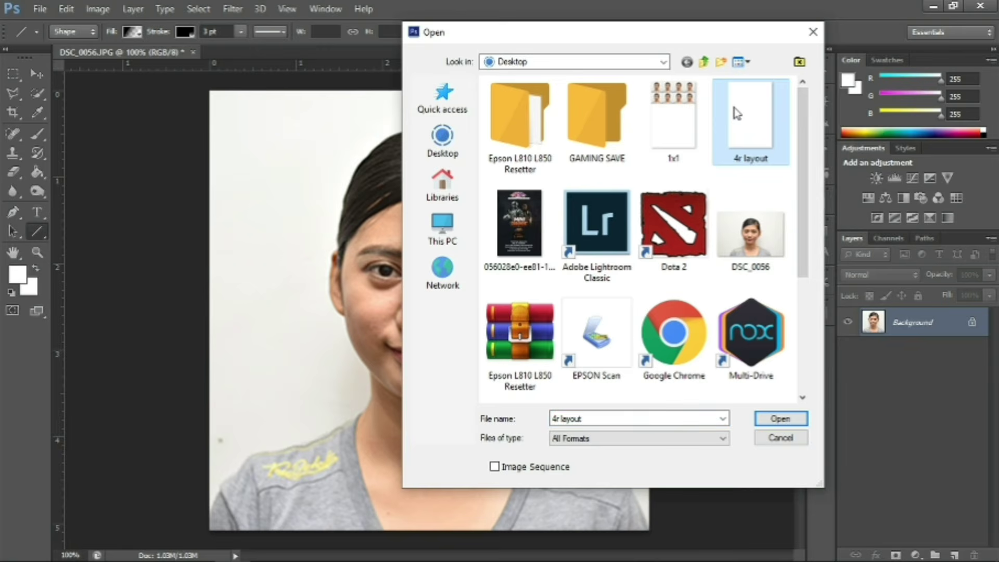
left_click(795, 416)
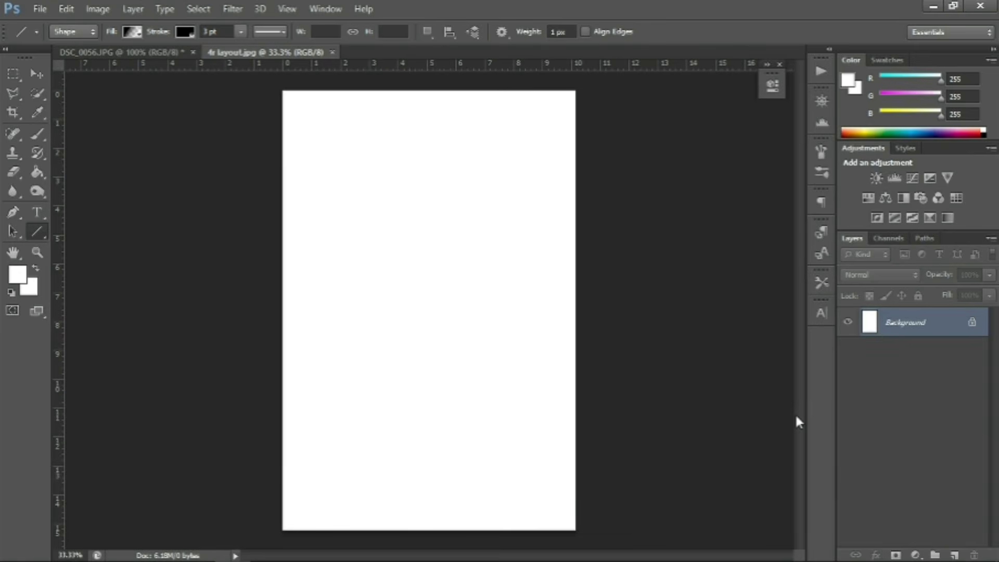
- Create action set '2x2 layout' with a new action '2x2' and start recording
left_click(821, 71)
left_click(735, 136)
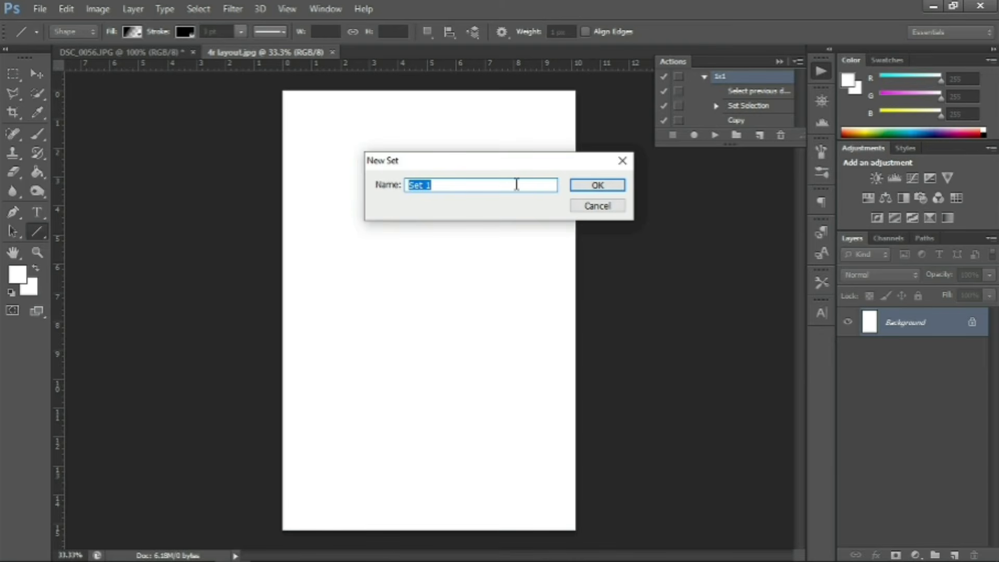
type("2x2 layout")
key("Return")
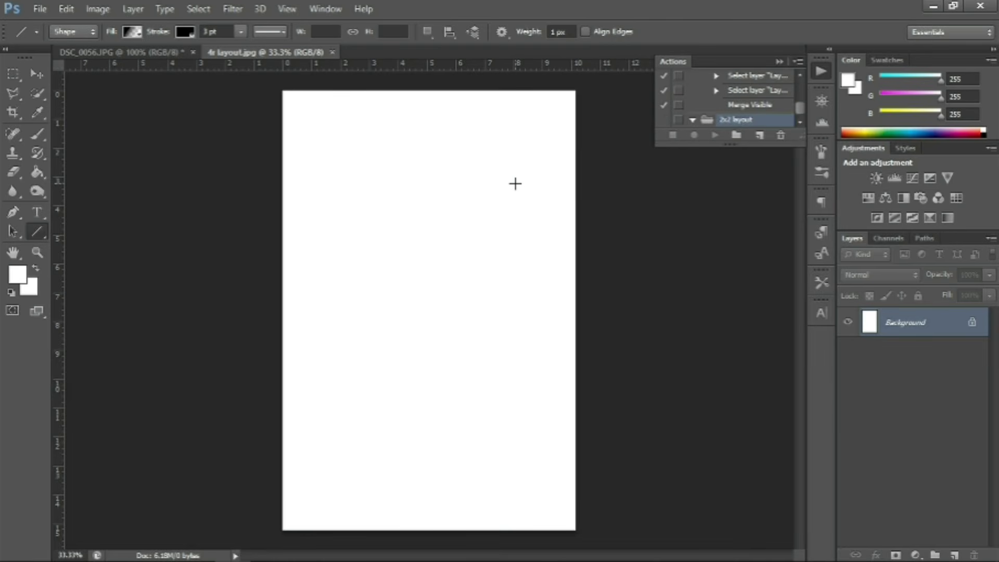
left_click(759, 135)
type("2x2")
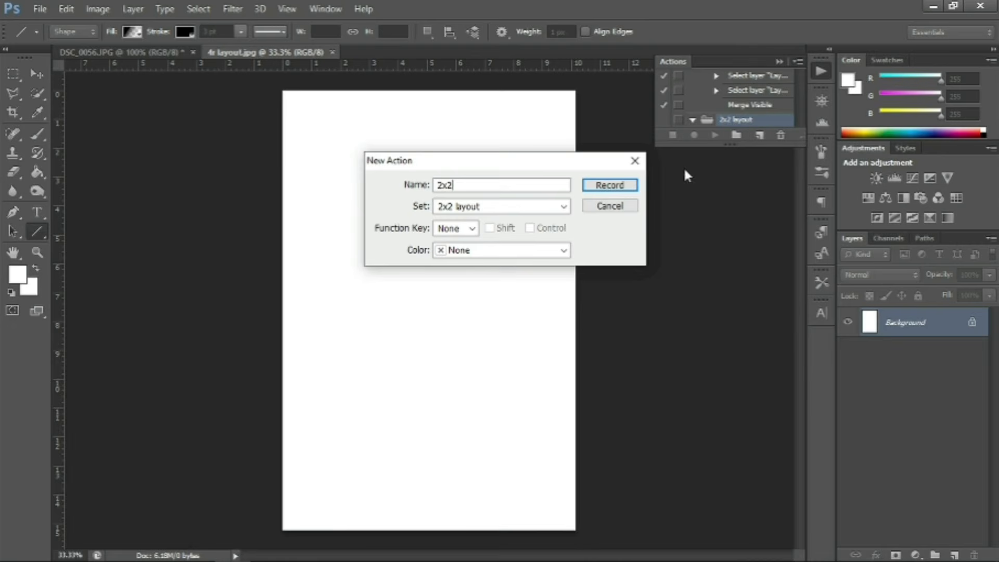
left_click(632, 185)
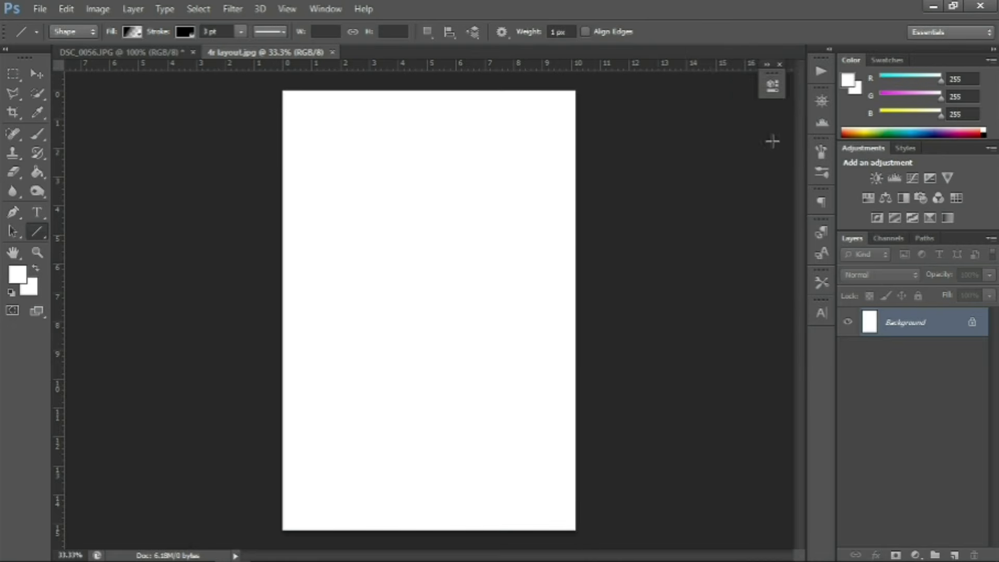
- Copy the whole portrait and place the first pasted copy in the layout's top-left corner
left_click(821, 72)
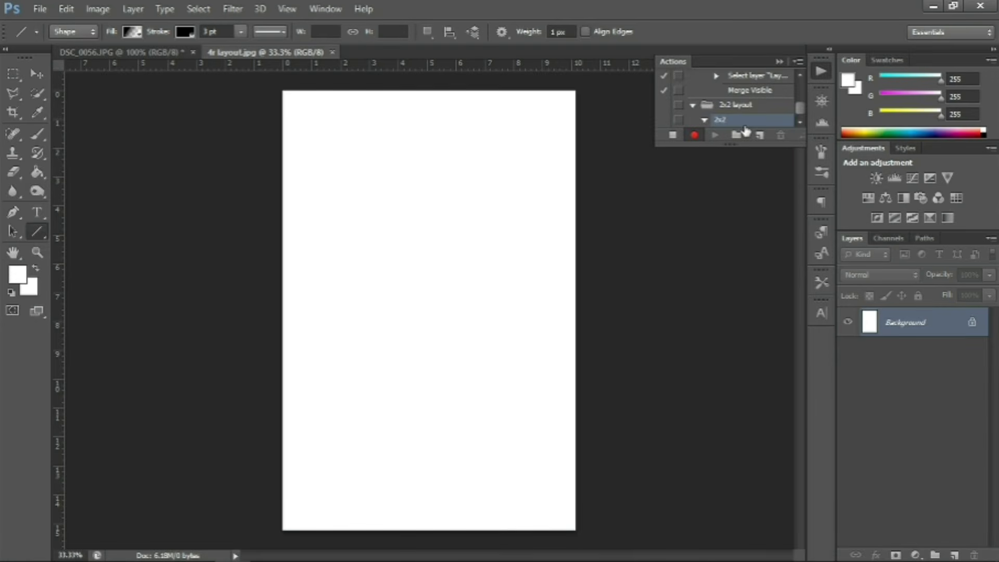
left_click(177, 54)
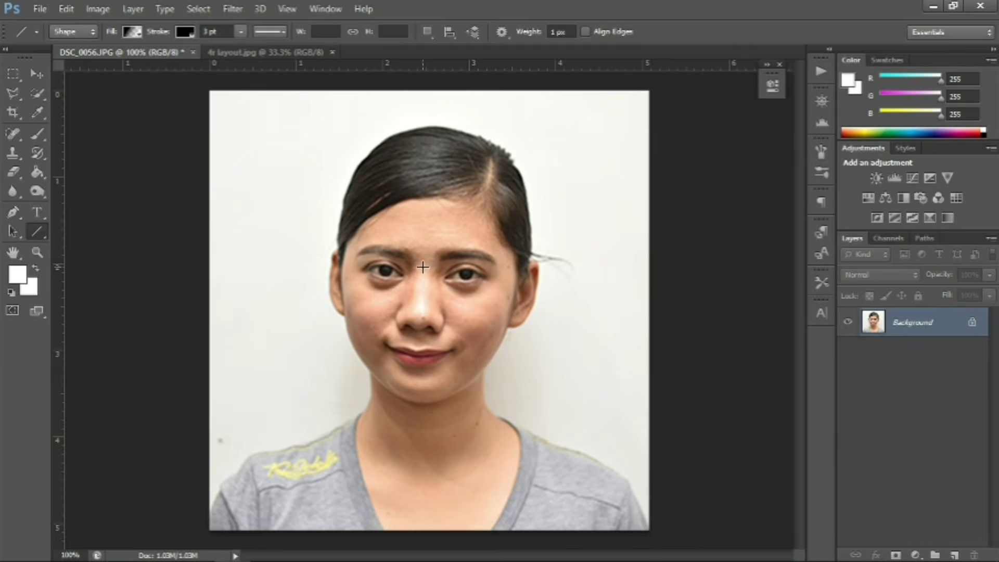
key("ctrl+a")
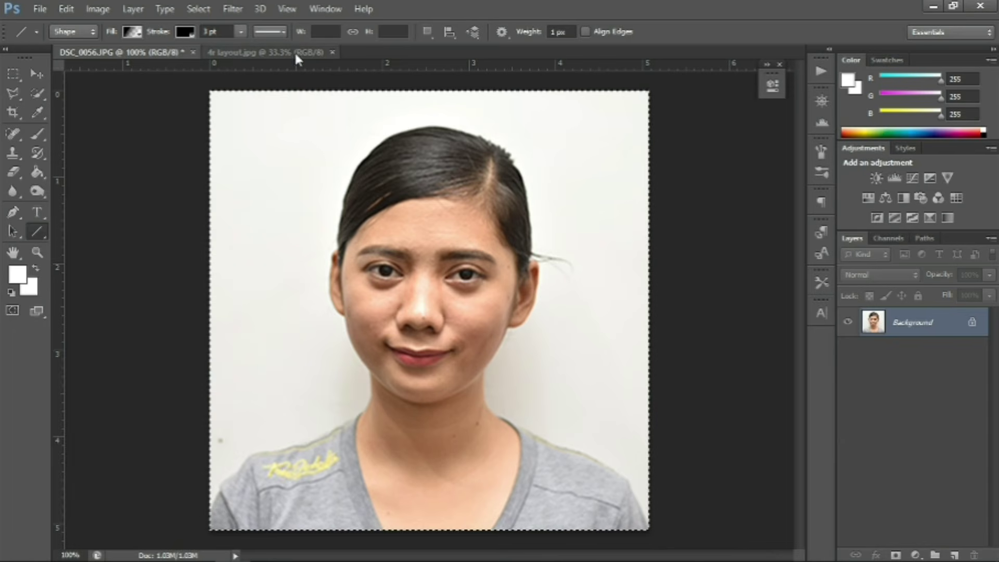
left_click(295, 53)
key("ctrl+v")
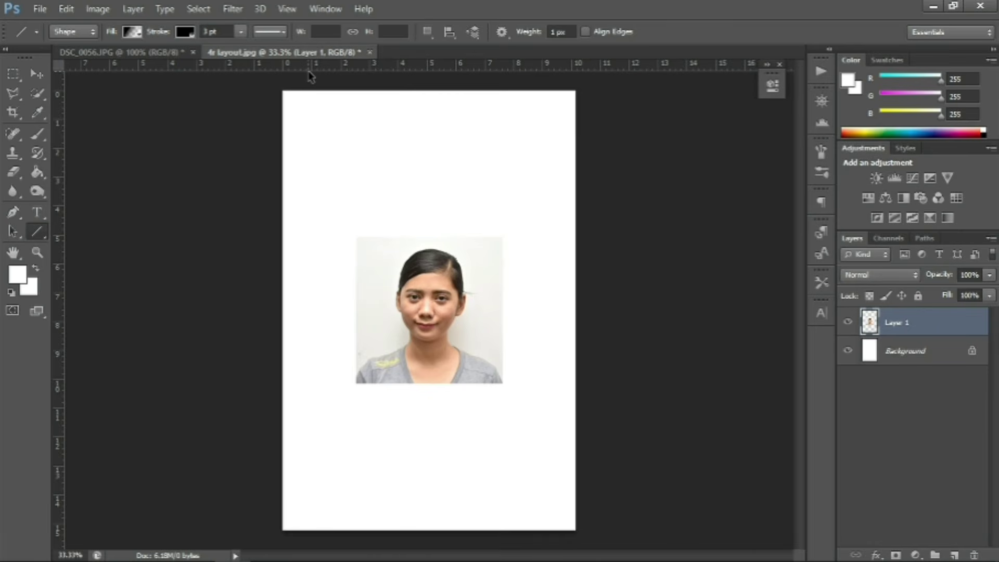
key("ctrl+t")
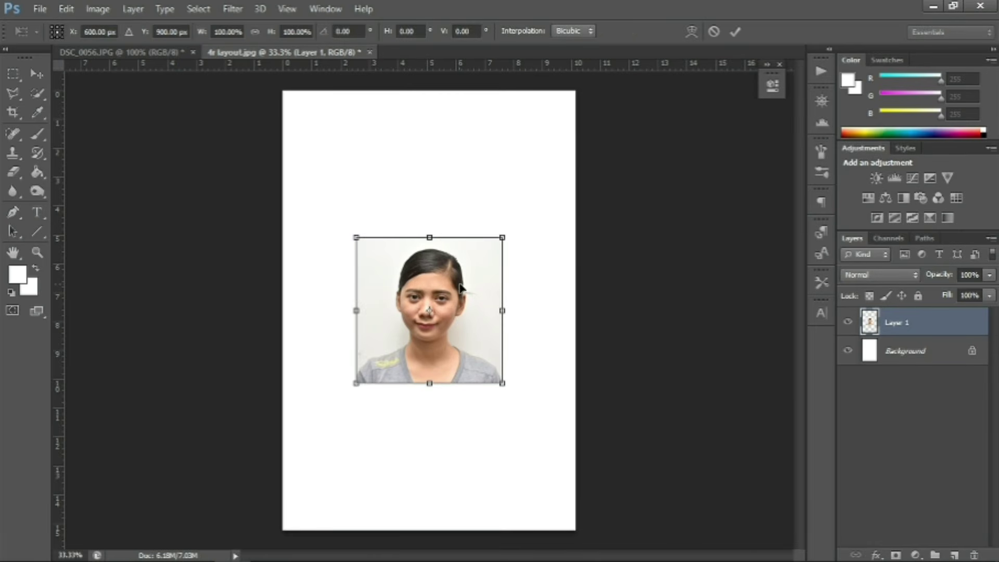
left_click_drag(460, 287, 385, 141)
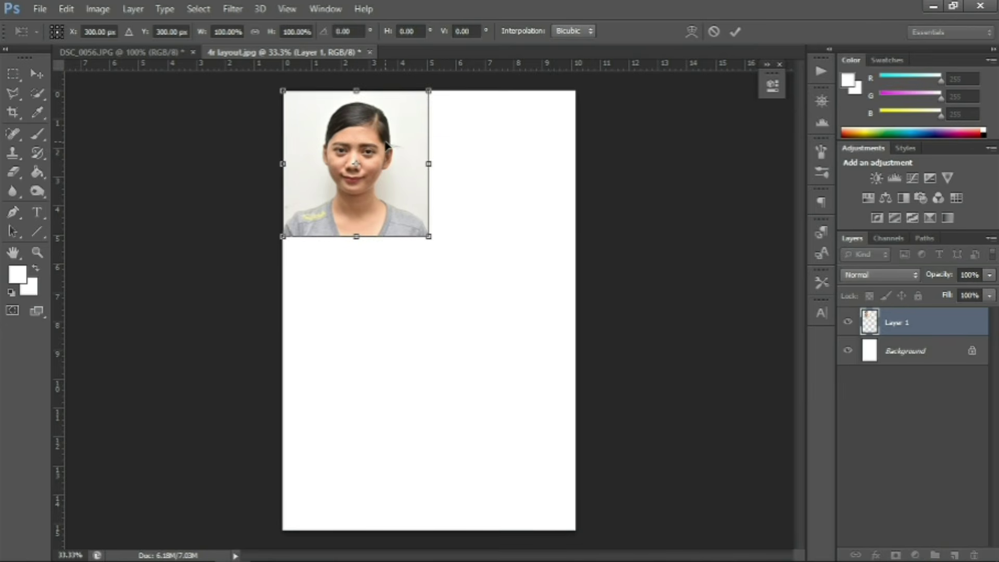
key("Return")
key("u")
- Paste more portrait copies, moving them to the top-right, below the first, and bottom-right slots
left_click(31, 74)
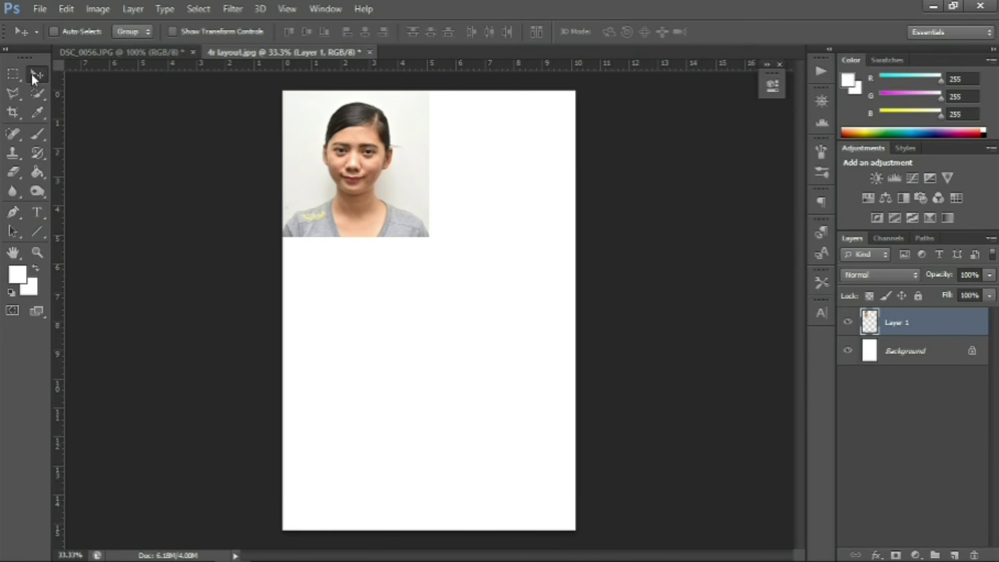
key("ctrl+v")
left_click_drag(456, 307, 530, 162)
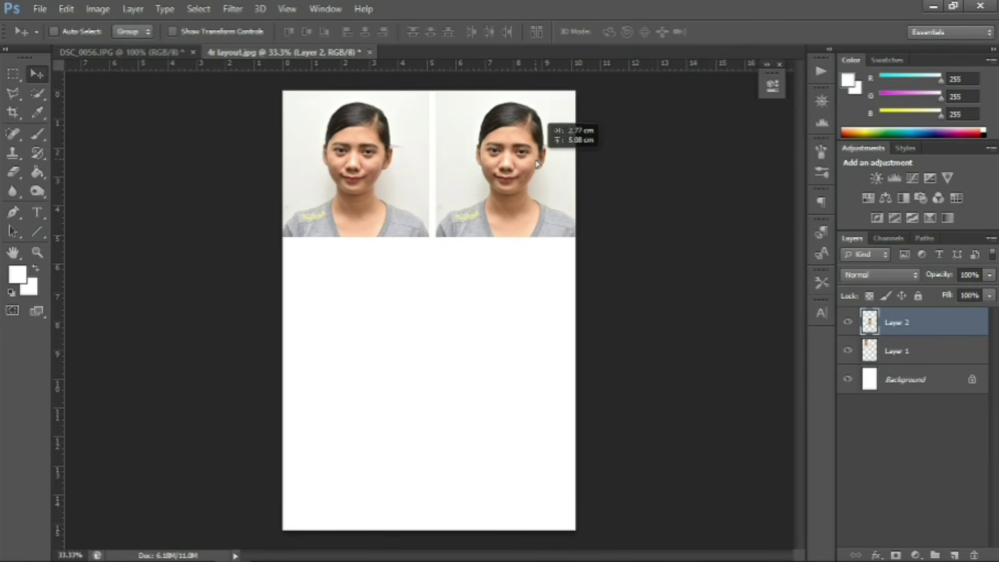
key("ctrl+v")
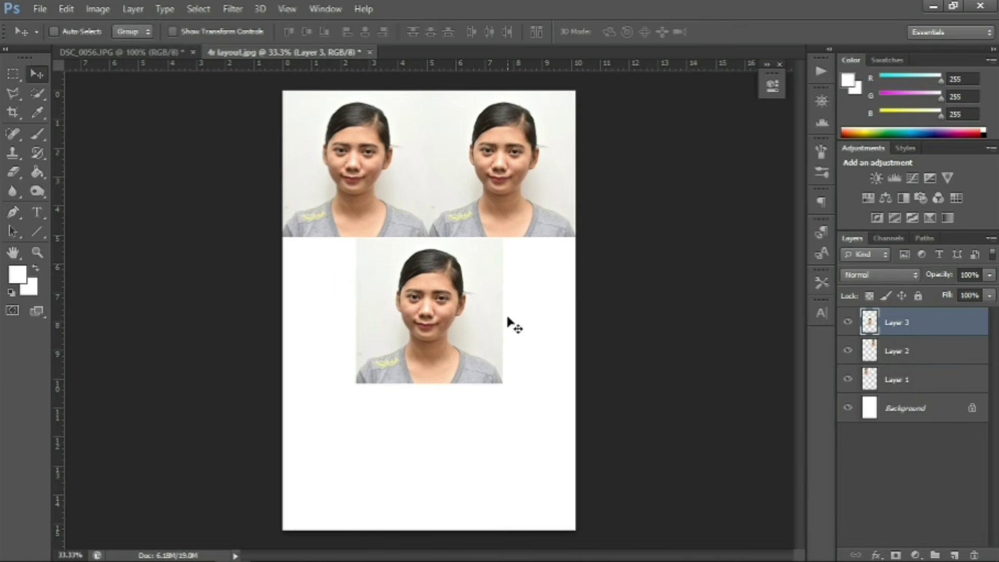
mouse_move(486, 327)
left_mouse_down()
mouse_move(415, 326)
mouse_move(498, 332)
mouse_move(384, 455)
left_mouse_up()
key("ctrl+v")
key("ctrl+v")
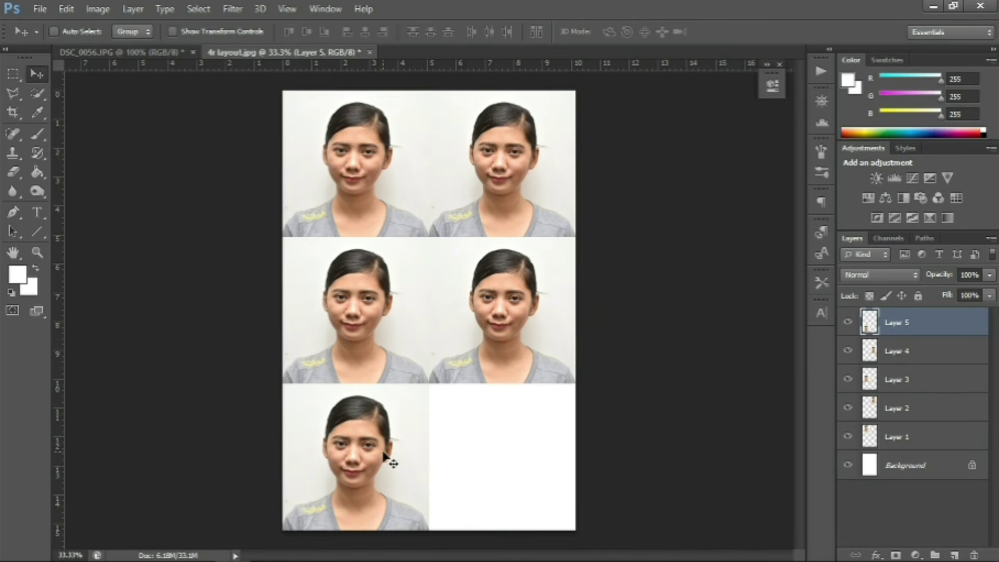
key("ctrl+v")
left_click_drag(462, 333, 526, 464)
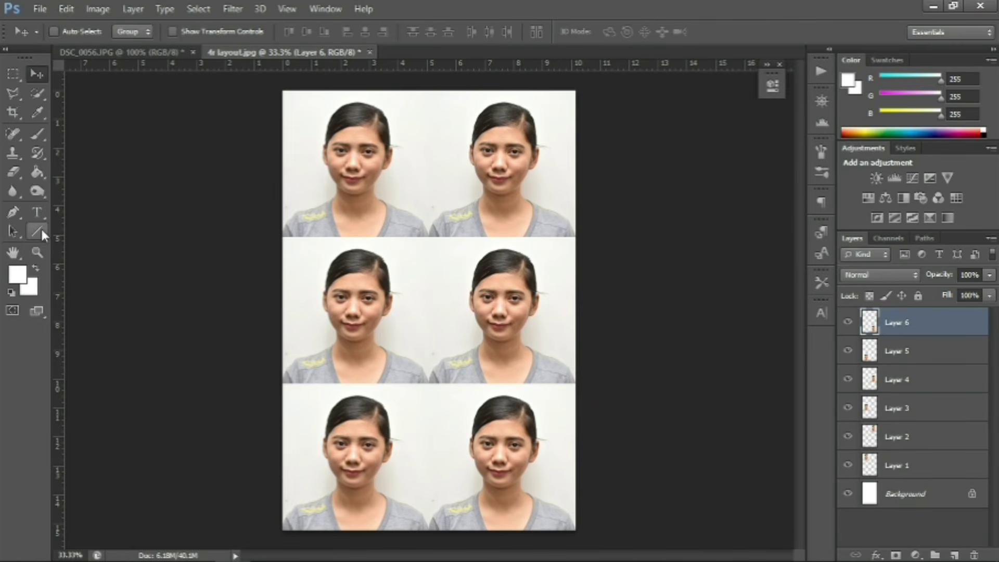
- Add a vertical guide on the divide between the two portrait columns
key("ctrl+t")
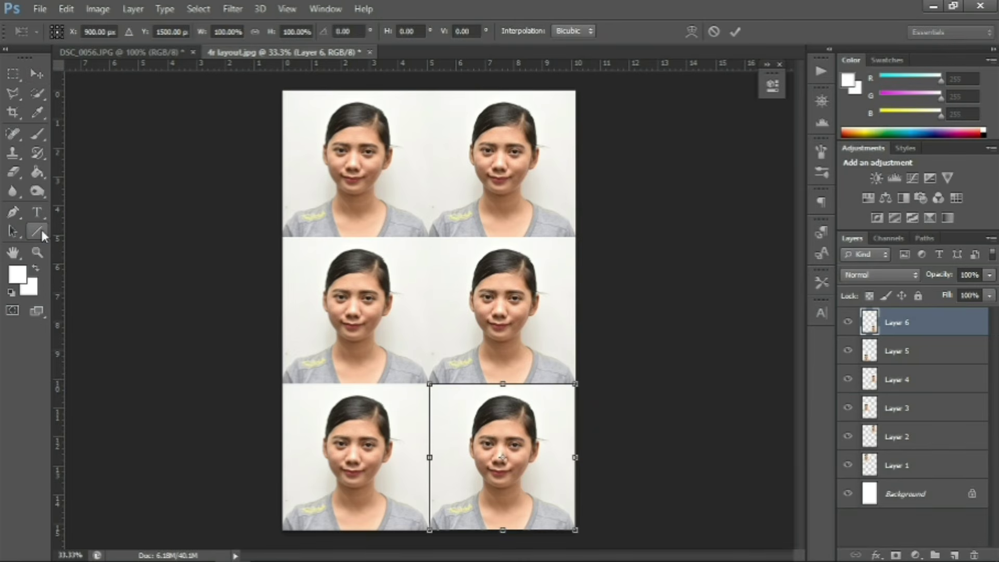
left_click_drag(60, 208, 428, 237)
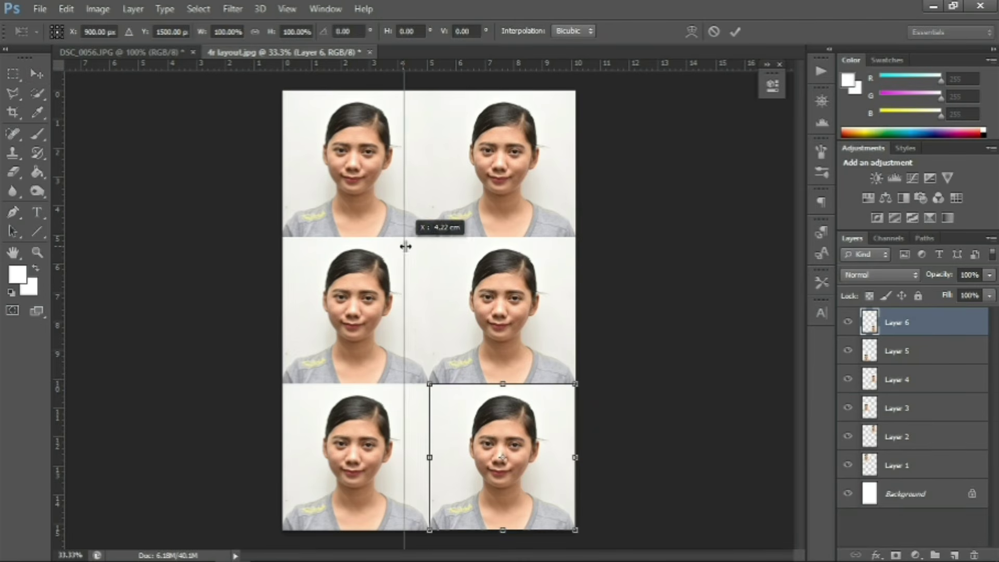
key("Return")
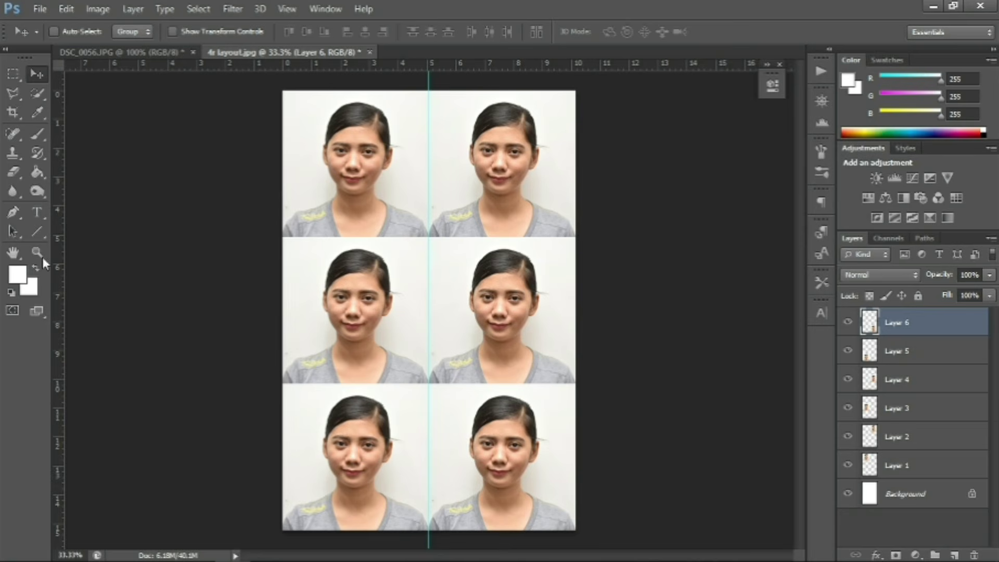
- With the Line tool, draw a vertical cut line down the column divide and two horizontal lines between the photo rows
left_click(31, 230)
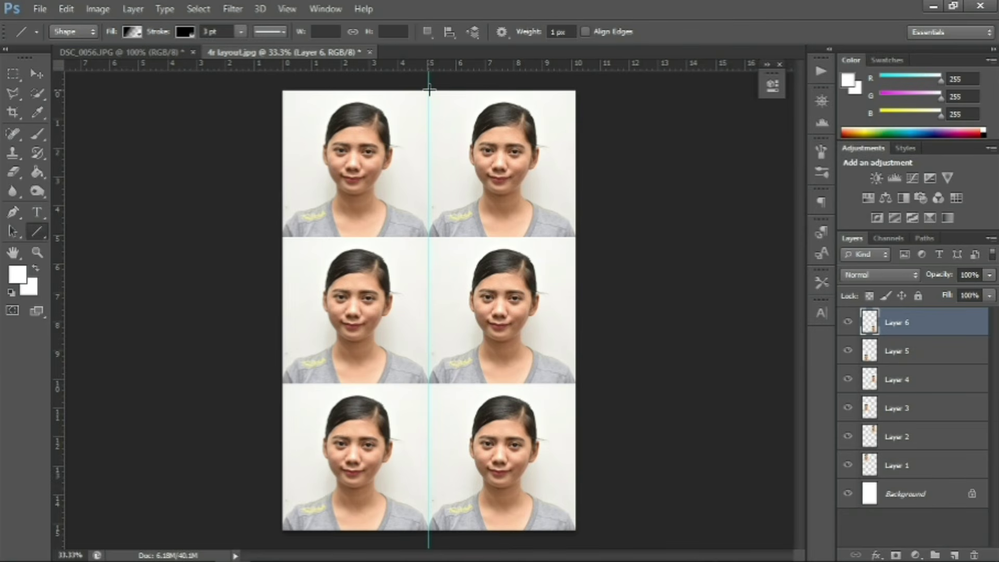
left_click_drag(428, 91, 428, 534)
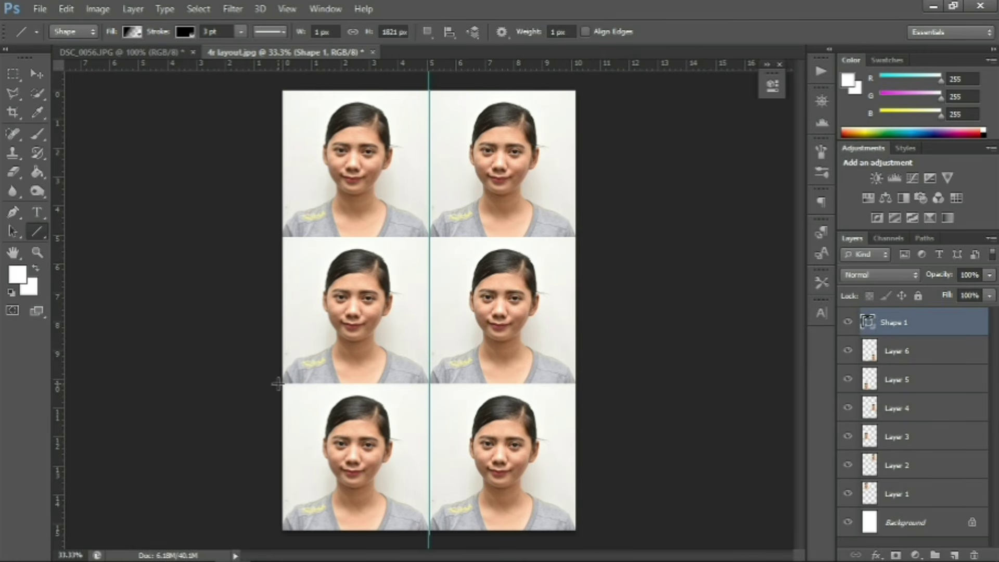
left_click_drag(277, 384, 577, 384)
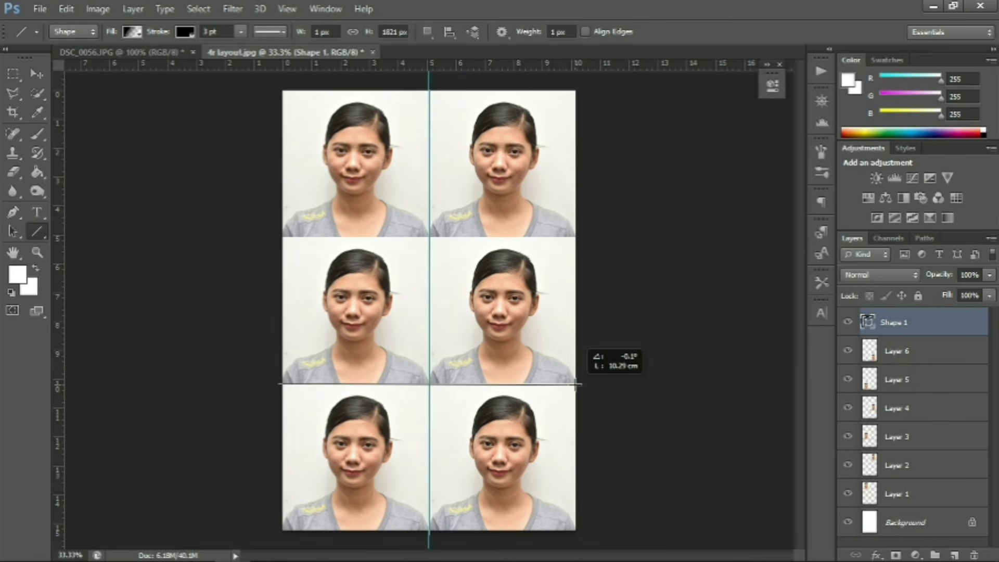
left_click_drag(576, 384, 577, 384)
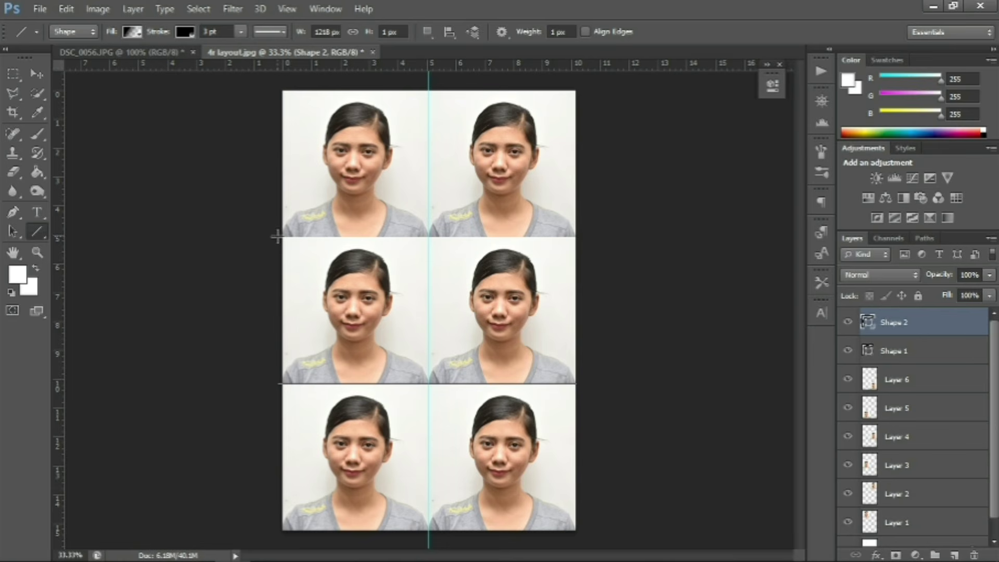
left_click_drag(276, 237, 578, 239)
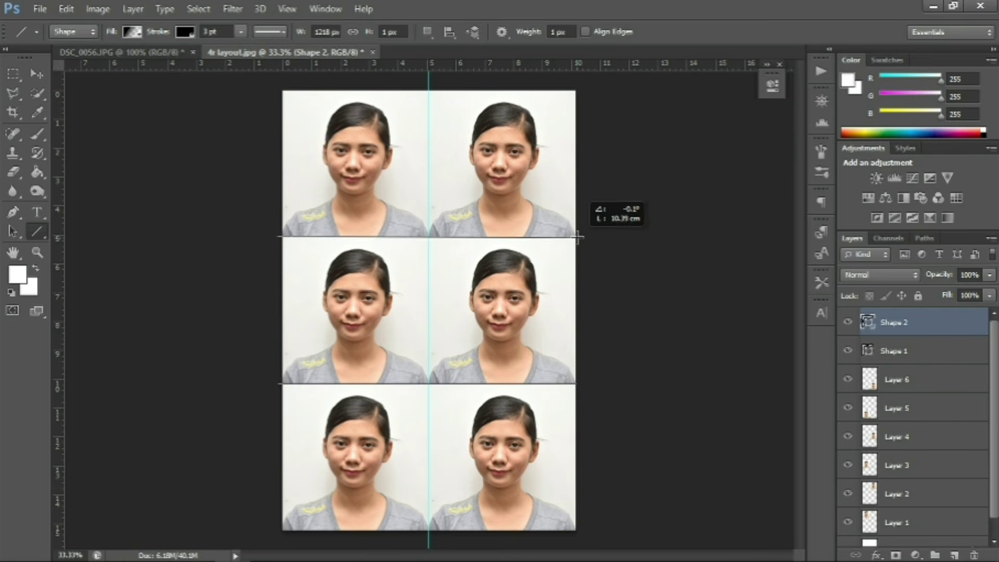
left_click_drag(578, 239, 578, 238)
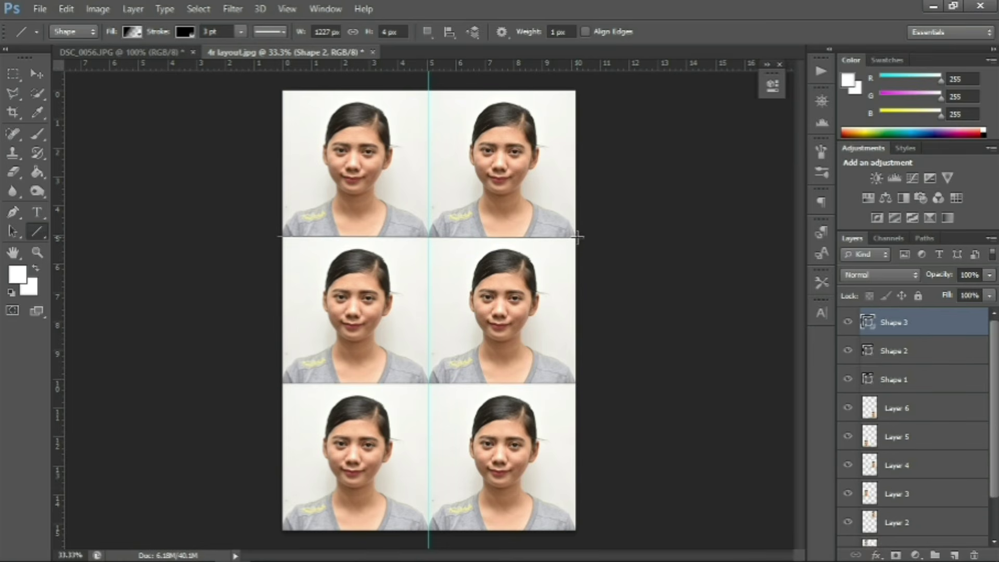
- Merge Shape 1-2 and Layers 1-6 into a single layer
left_click(936, 351, "shift")
left_click(914, 379, "shift")
left_click(911, 409, "shift")
left_click(907, 437, "shift")
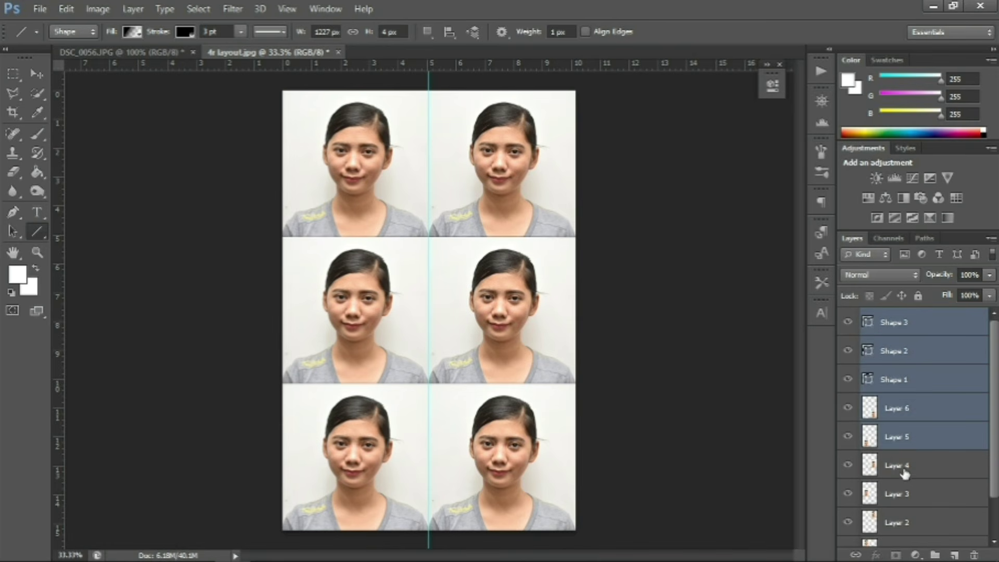
left_click(906, 473, "shift")
left_click(907, 497, "shift")
left_click(909, 523, "shift")
scroll(994, 471, "down", 2)
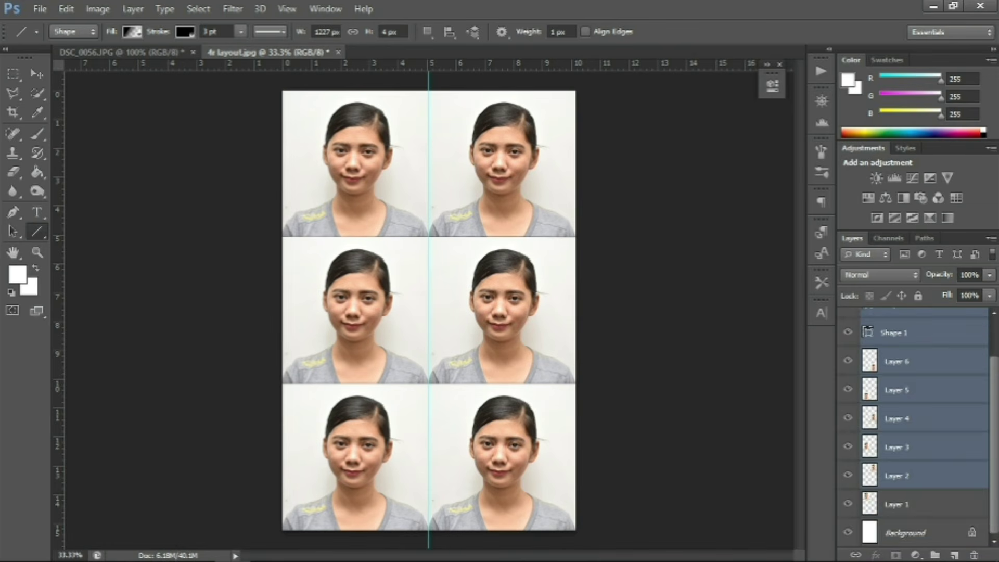
left_click(935, 508, "shift")
right_click(935, 508)
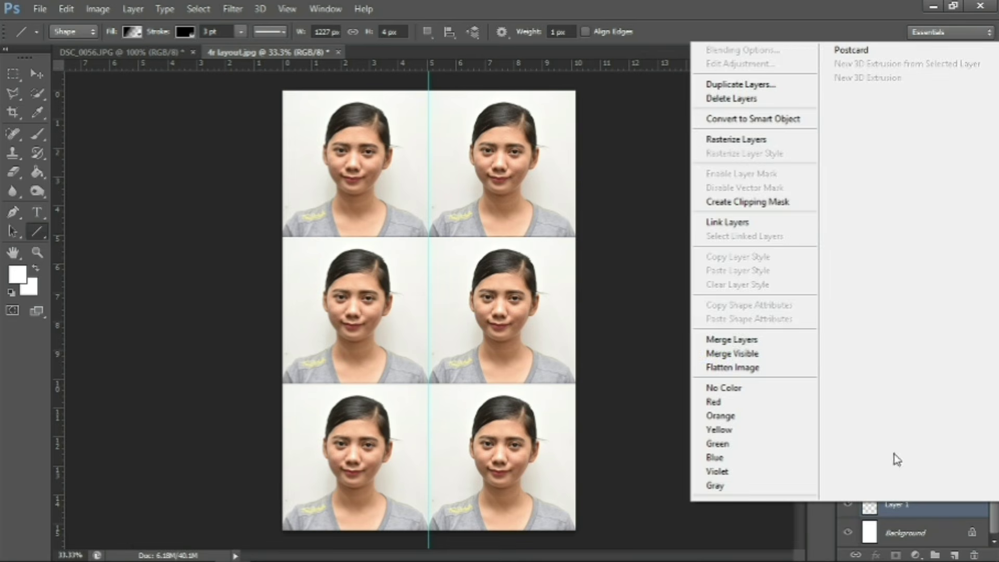
left_click(798, 347)
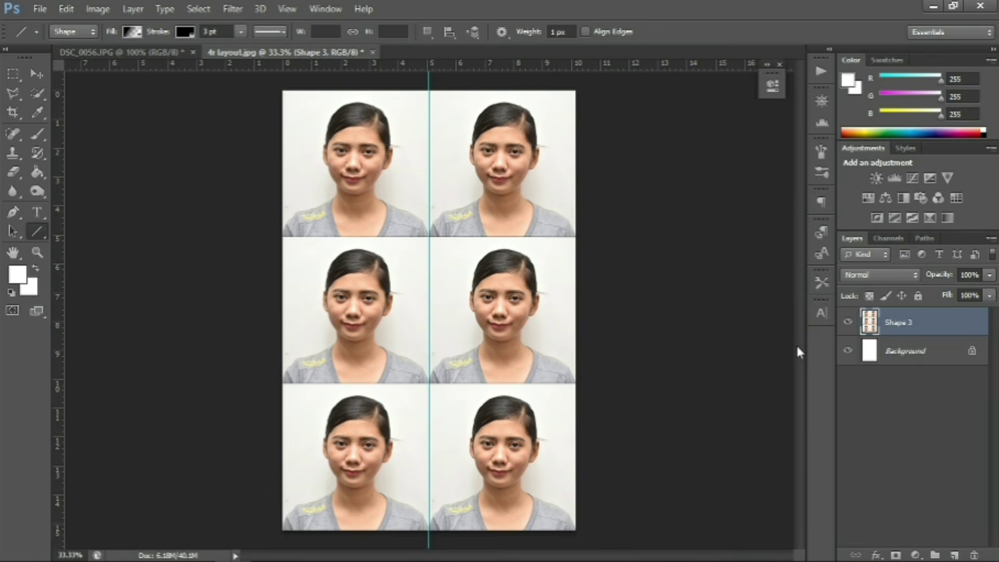
- Stop recording the 2x2 action in the Actions panel
left_click(821, 71)
left_click(672, 136)
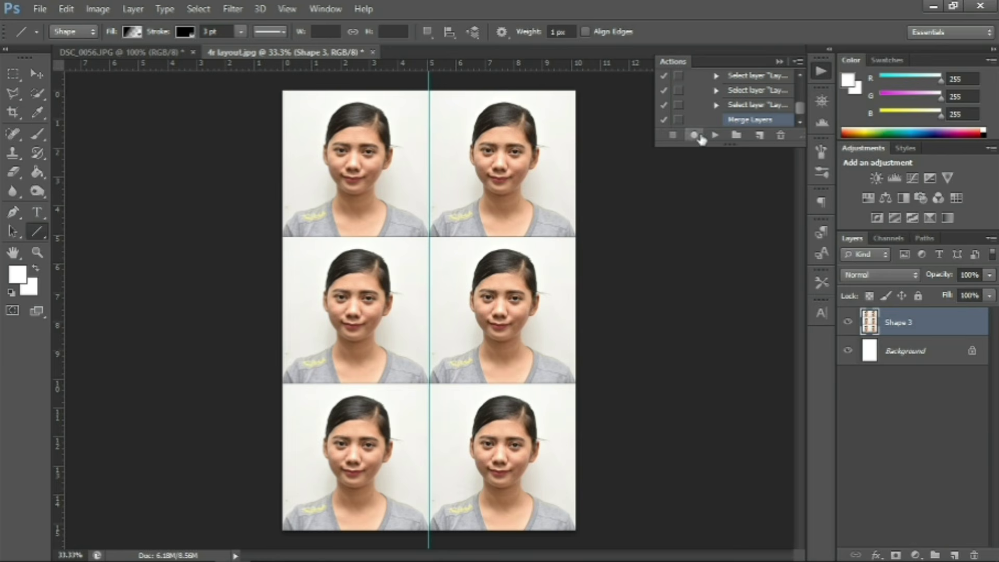
left_click(40, 9)
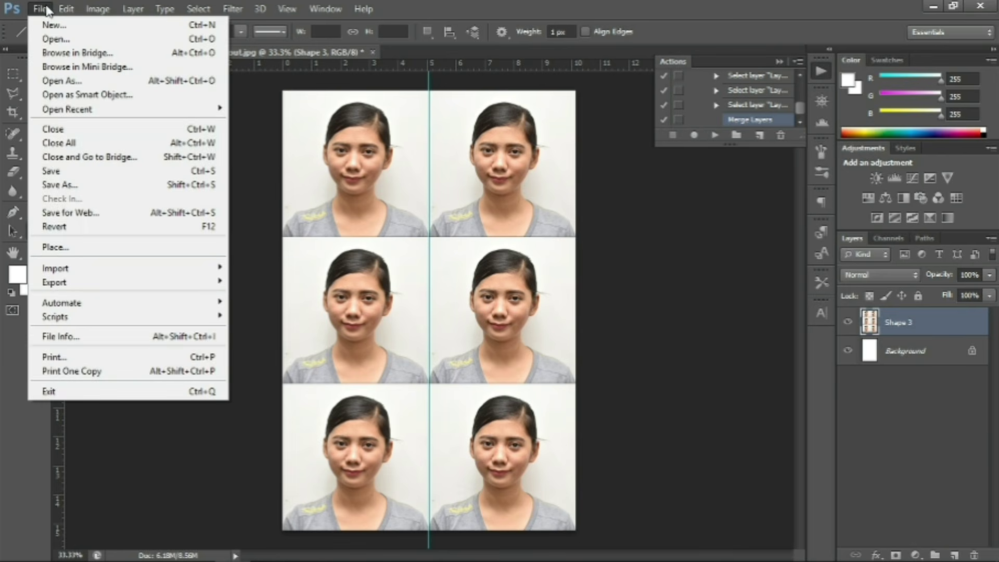
- Save the layout as a JPEG named 2x2, then close the 4r layout document
left_click(54, 186)
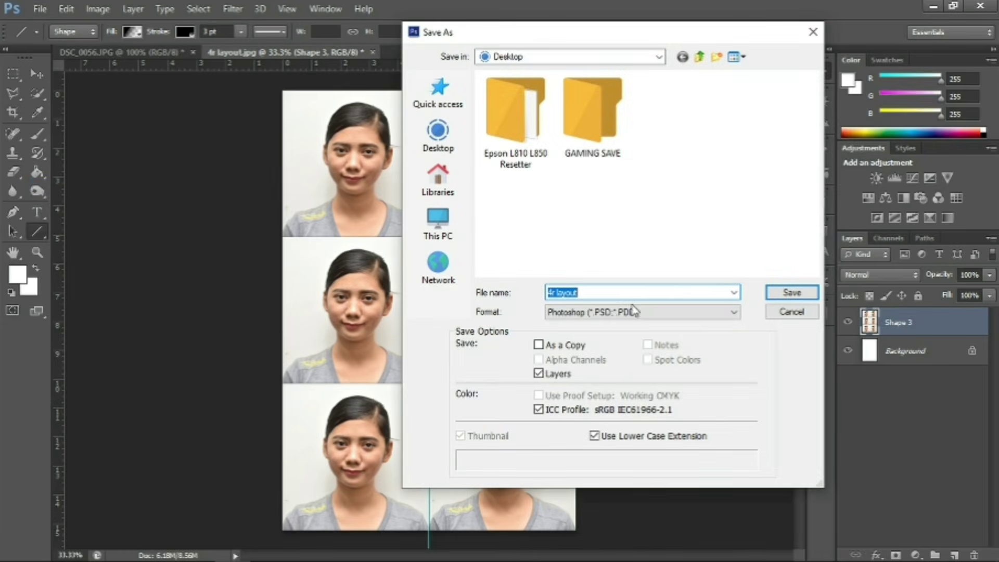
left_click(636, 311)
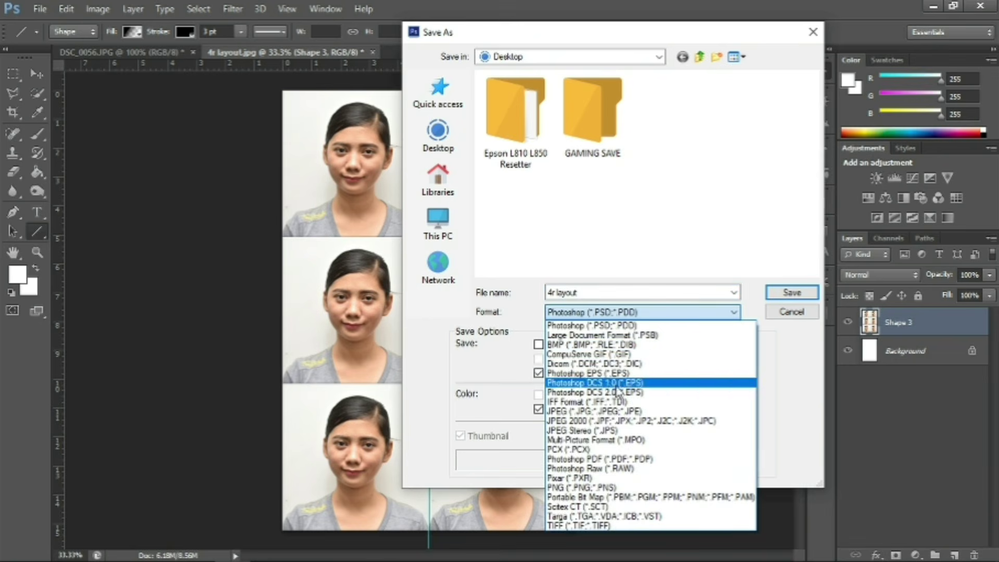
left_click(618, 414)
left_click(512, 301)
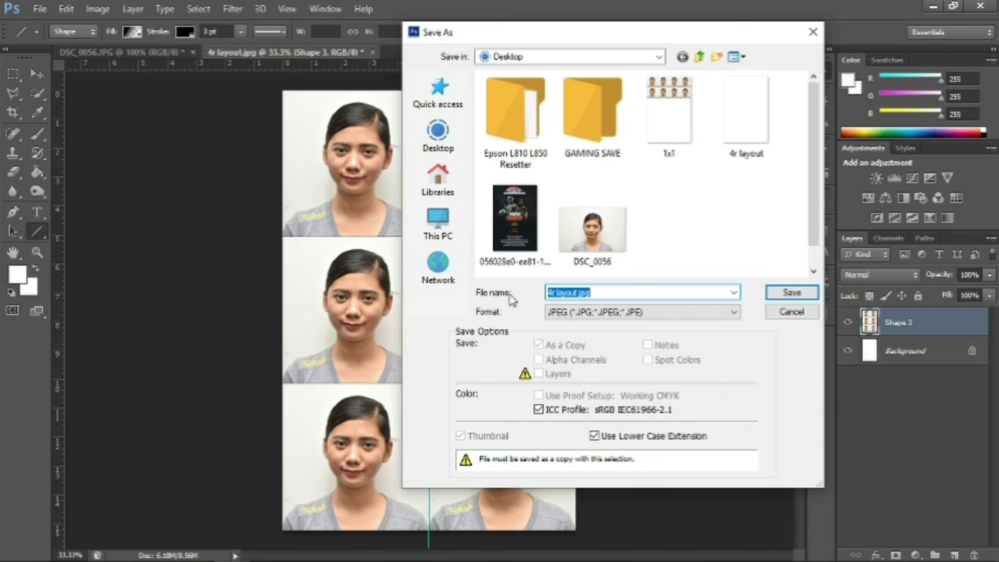
type("2x2")
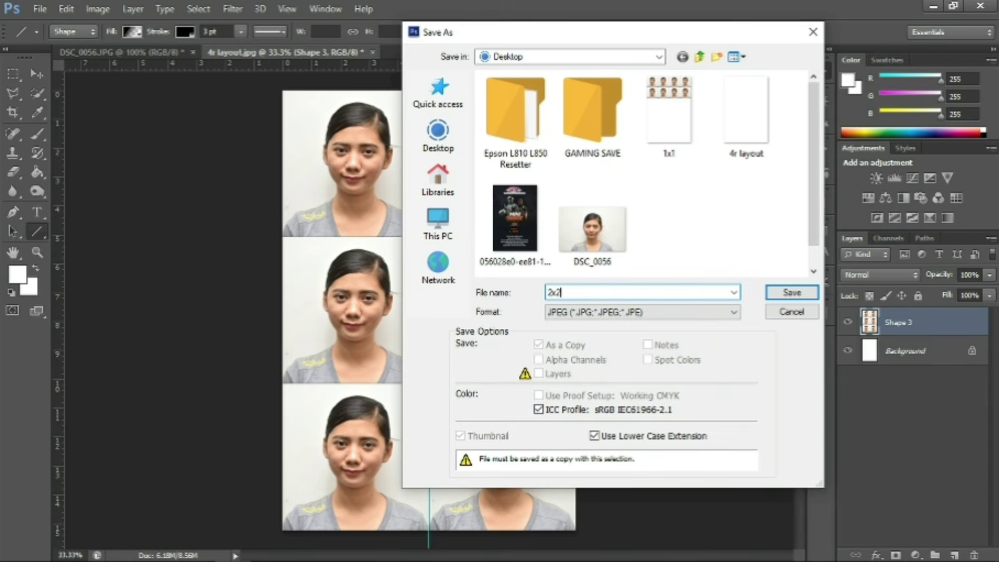
key("Return")
key("Return")
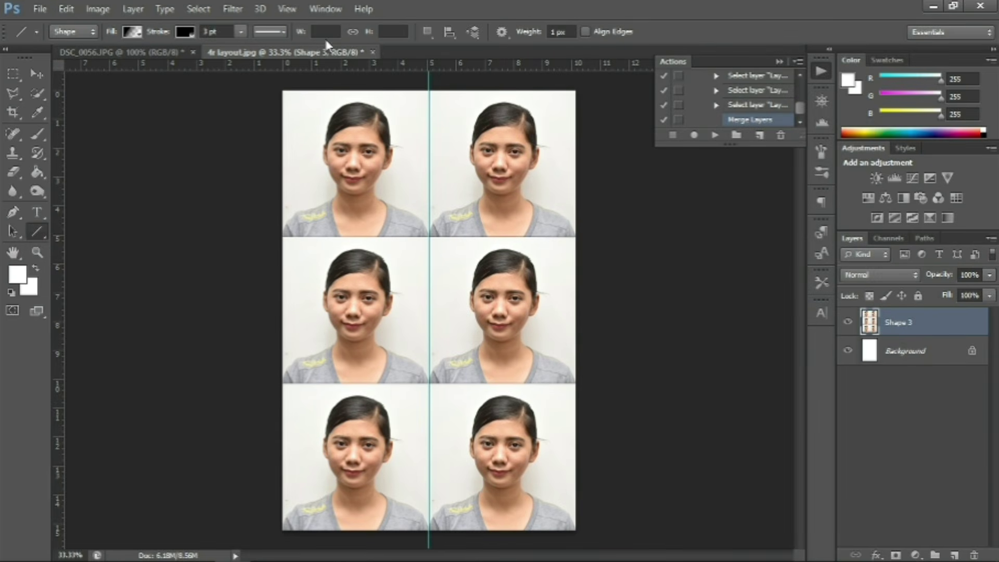
left_click(372, 52)
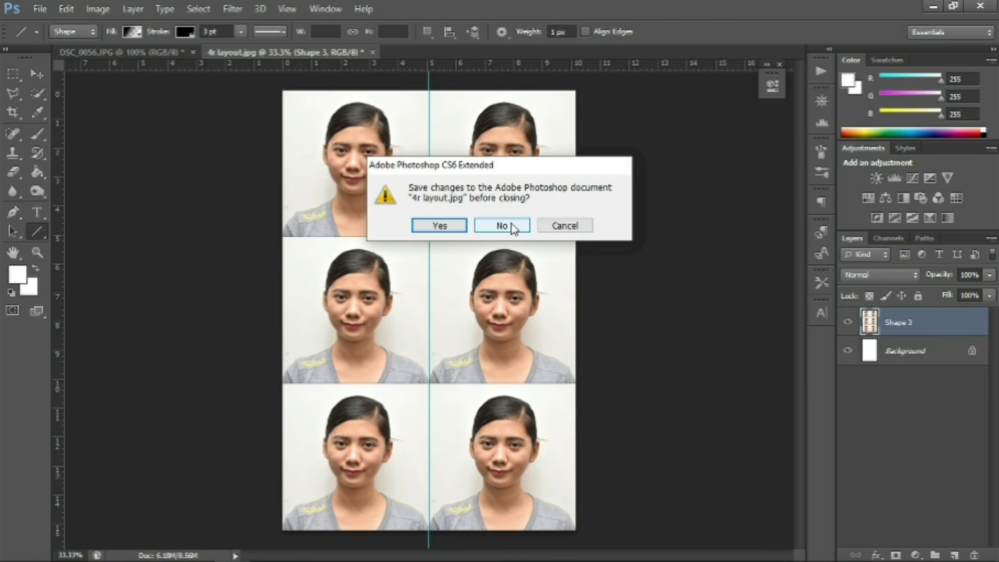
- Discard the layout changes and reopen the blank 4r layout file
left_click(502, 225)
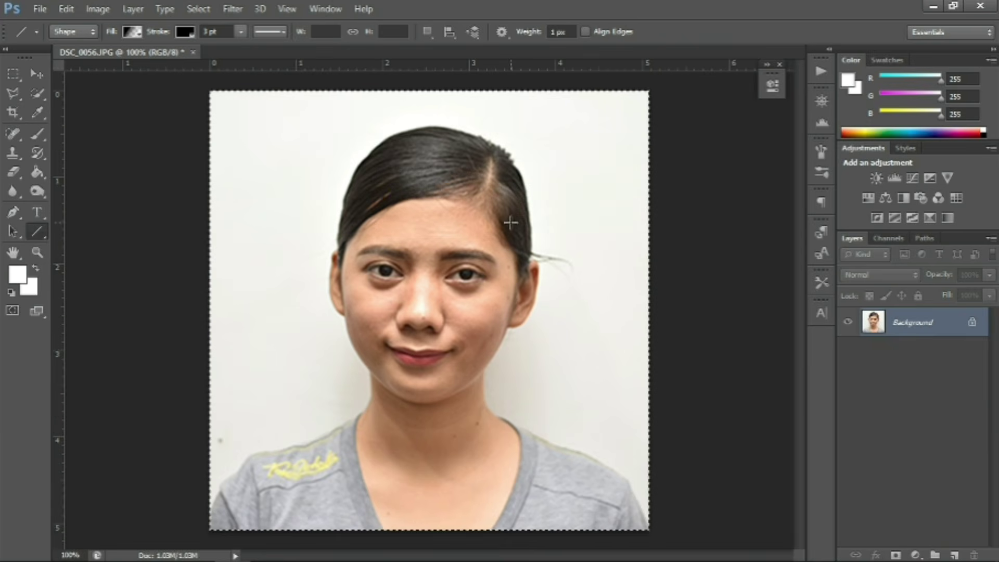
left_click(40, 7)
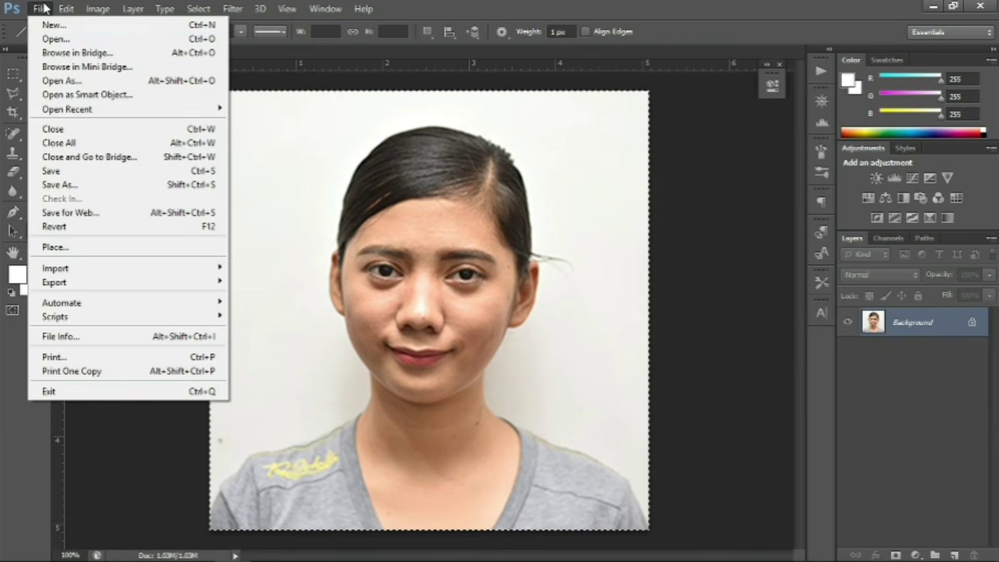
left_click(62, 41)
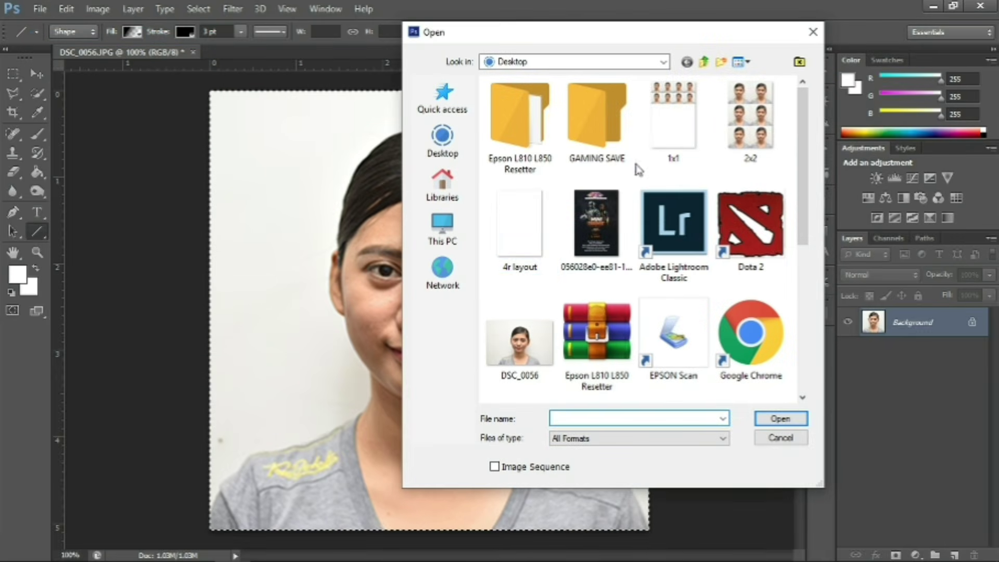
left_click(519, 226)
left_click(781, 419)
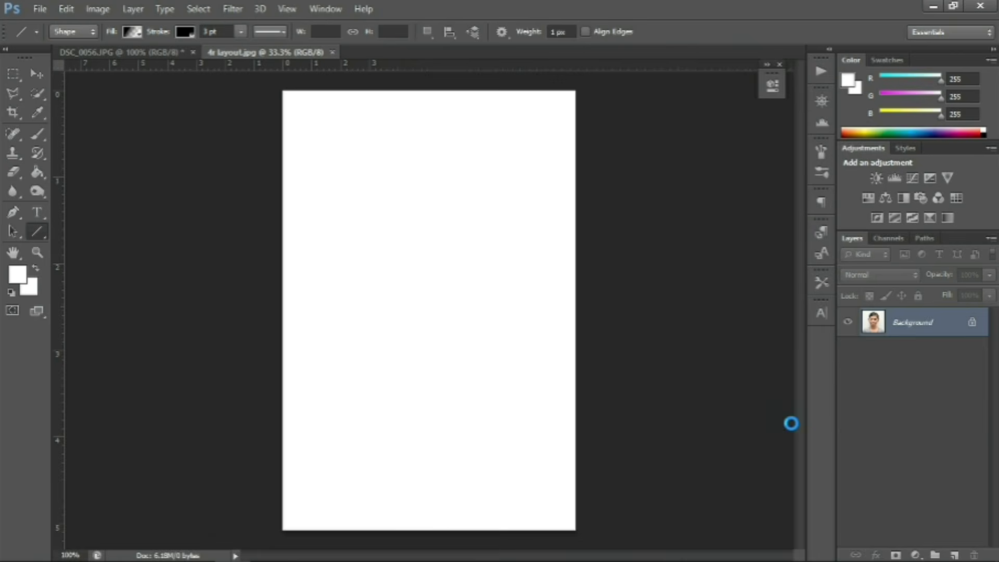
- Play the recorded 2x2 action on the blank 4r layout
left_click(817, 75)
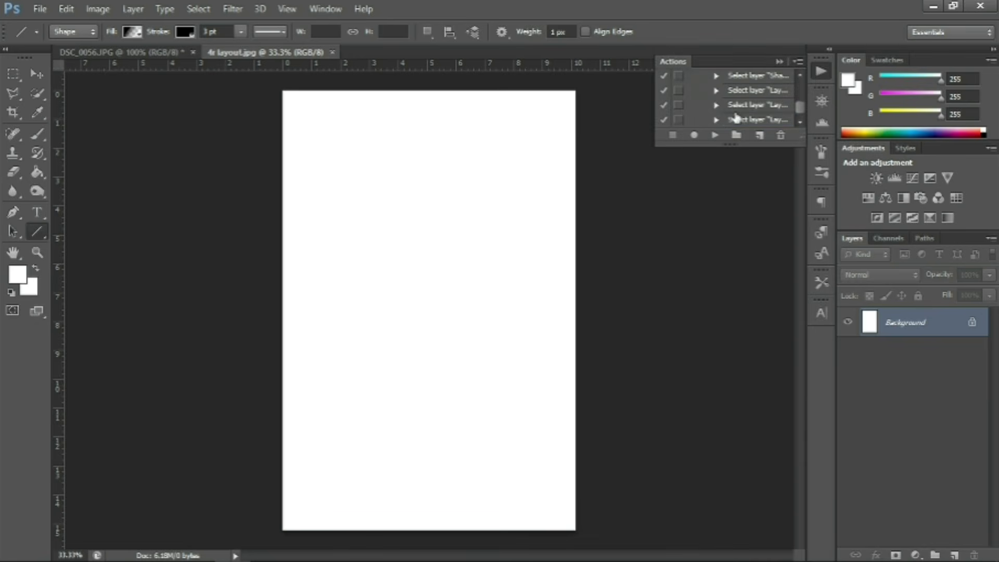
scroll(736, 118, "down", 2)
scroll(750, 112, "down", 2)
scroll(751, 108, "up", 3)
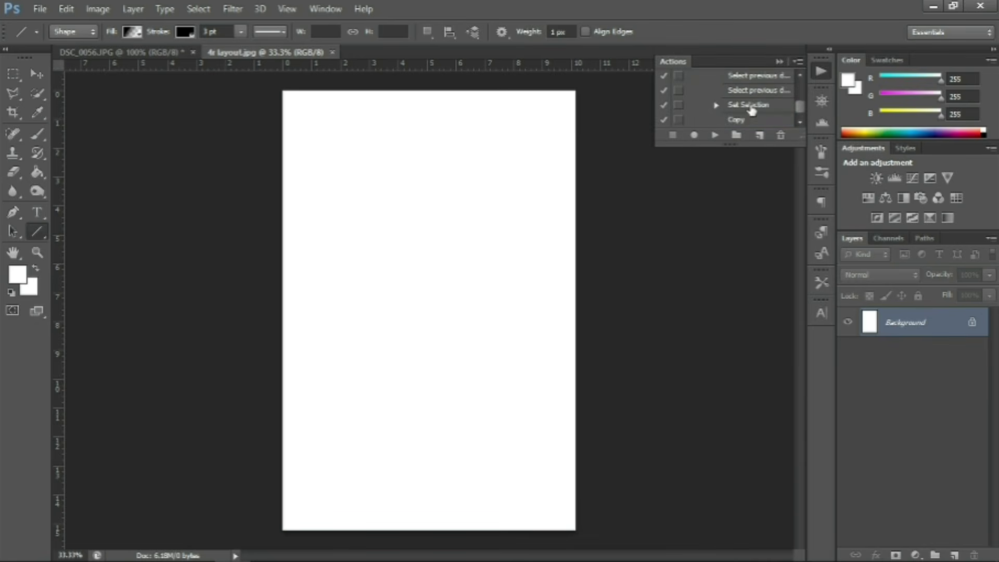
scroll(751, 108, "up", 2)
left_click(745, 92)
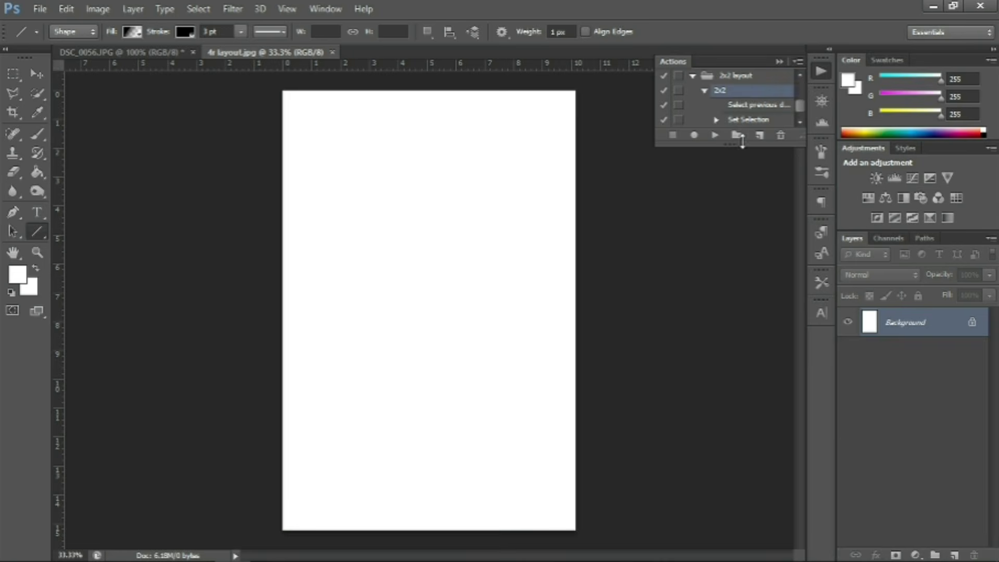
left_click(715, 135)
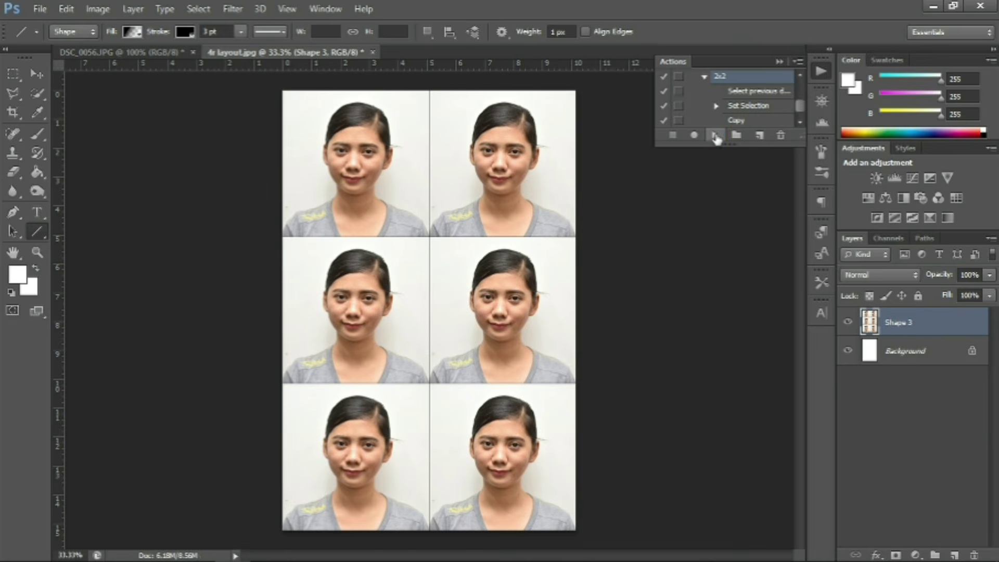
- Close 4r layout.jpg and DSC_0056.JPG, answering No to both save prompts
left_click(374, 51)
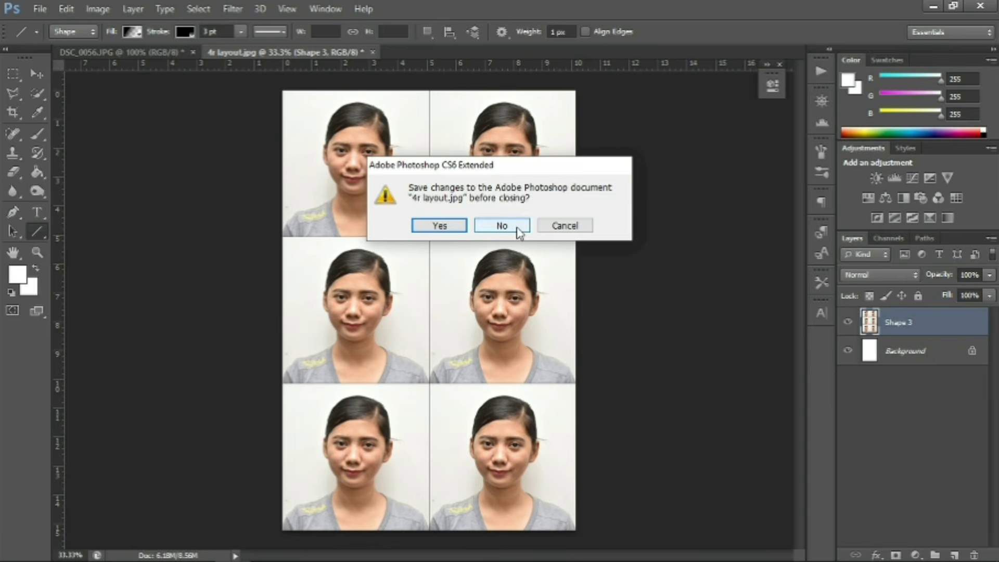
left_click(518, 229)
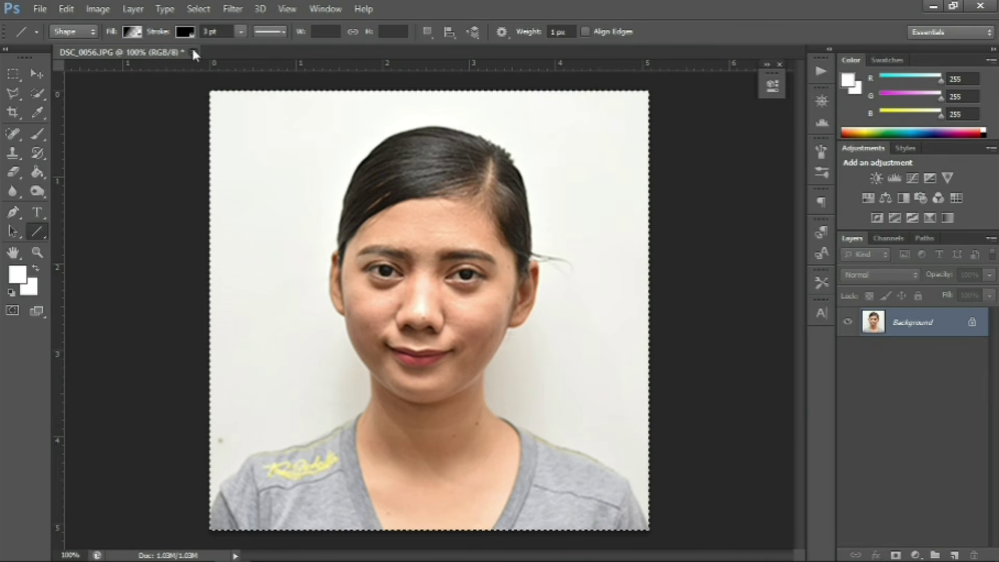
left_click(193, 52)
left_click(507, 225)
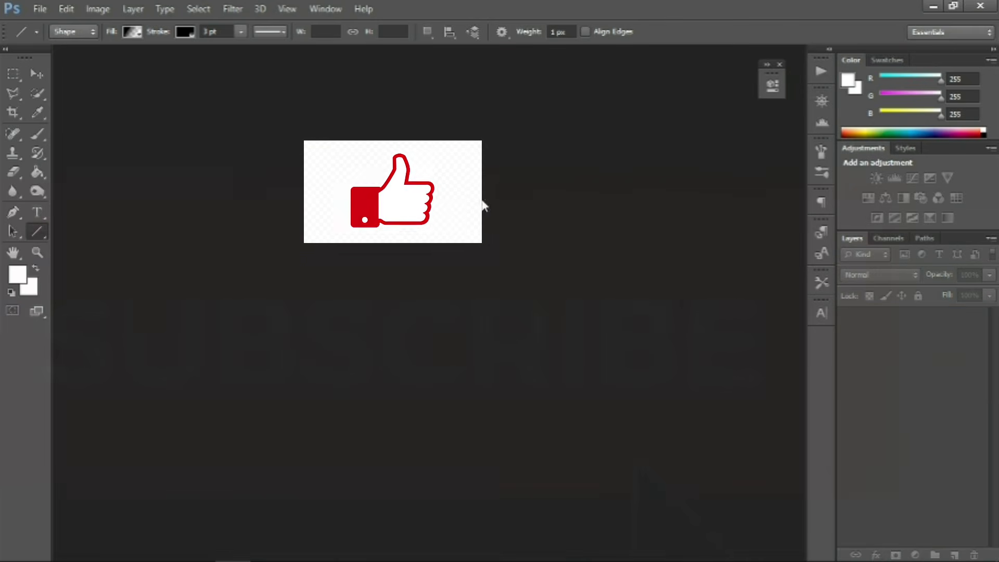